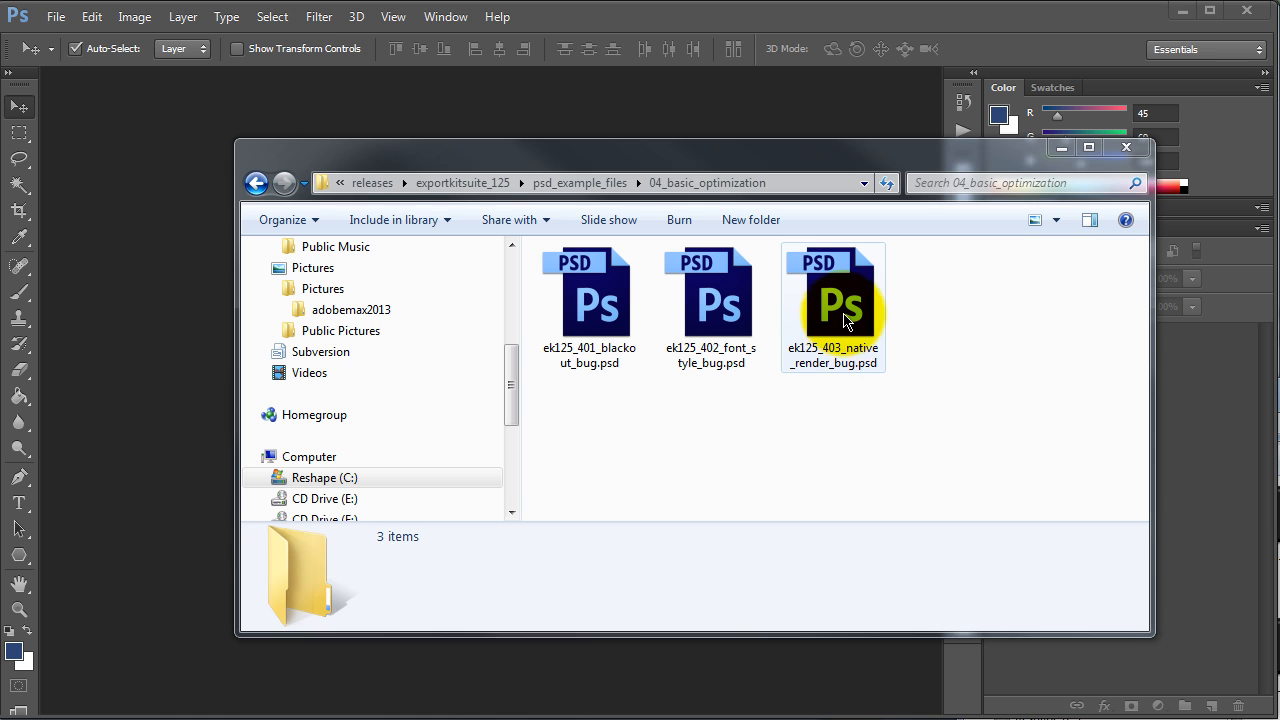
Step: Open the file ek125_403_native_render_bug.psd in Photoshop
{"action": "left_click_drag", "start_coordinate": [847, 319], "coordinate": [177, 309]}
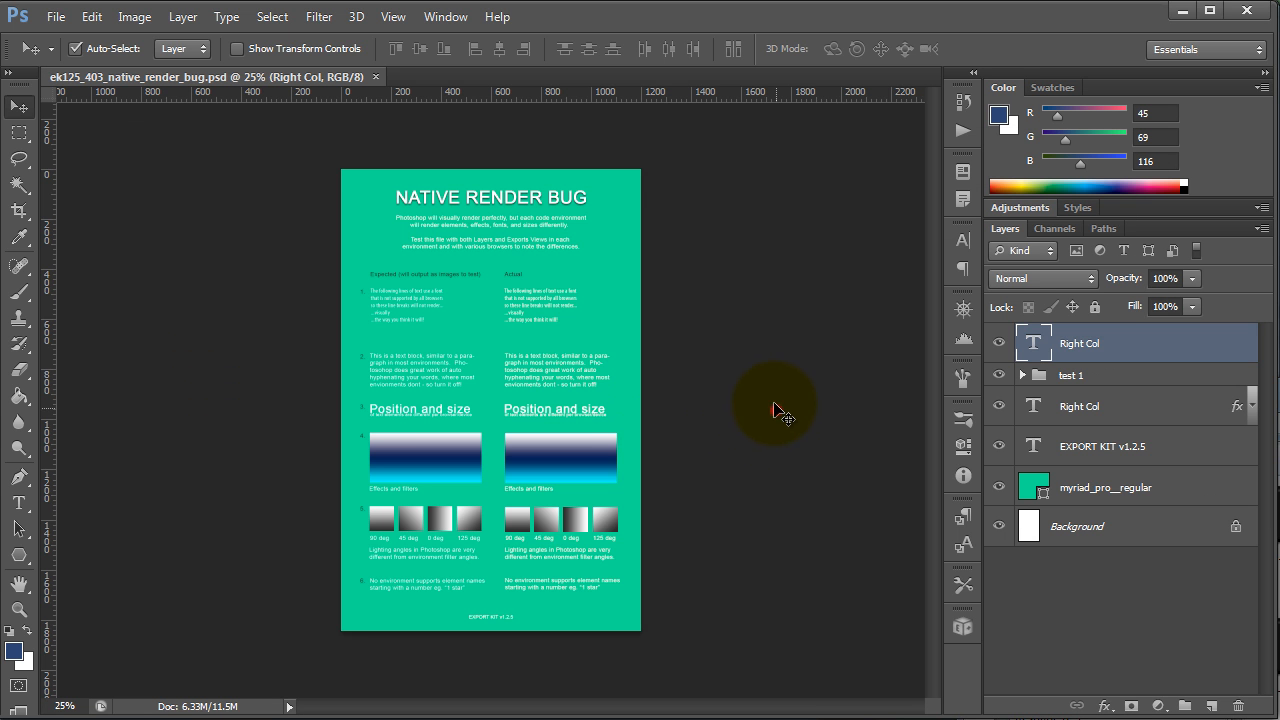
{"action": "left_click", "coordinate": [780, 412]}
{"action": "key", "text": "ctrl+plus"}
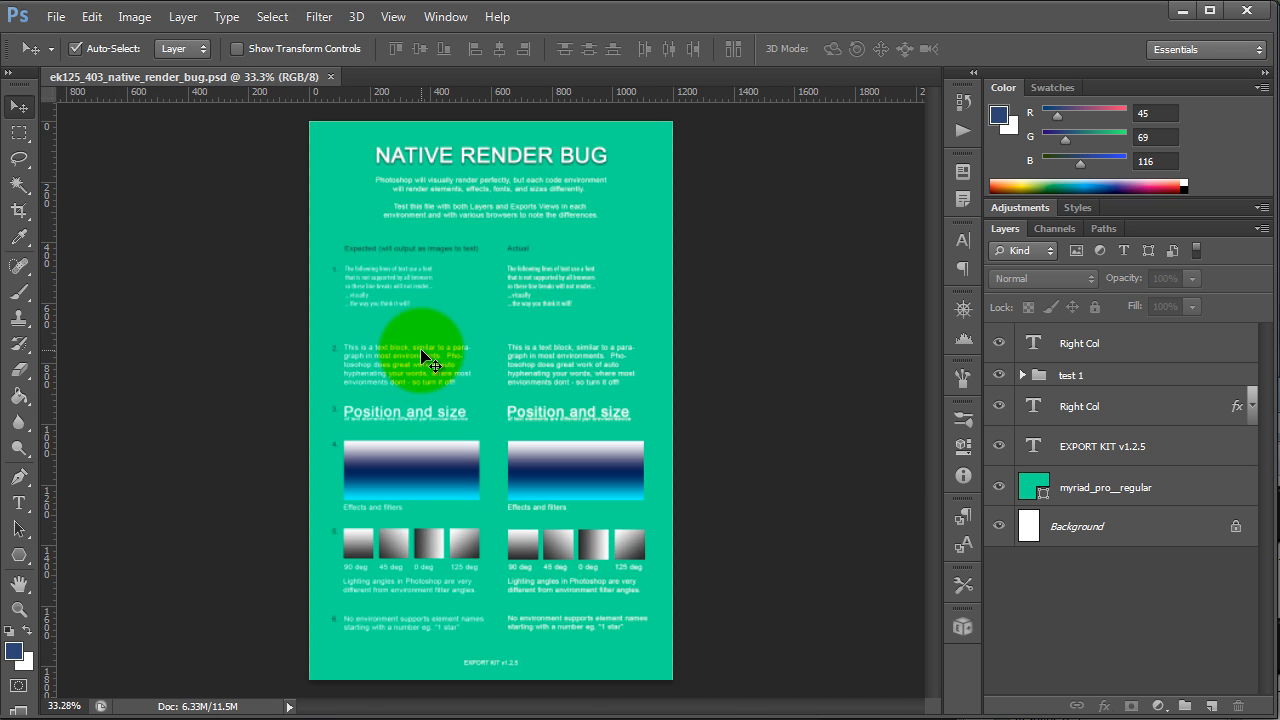
Step: Examine the numbered test items in the Expected and Actual columns of the page at close range
{"action": "scroll", "coordinate": [428, 358], "scroll_direction": "up", "scroll_amount": 4}
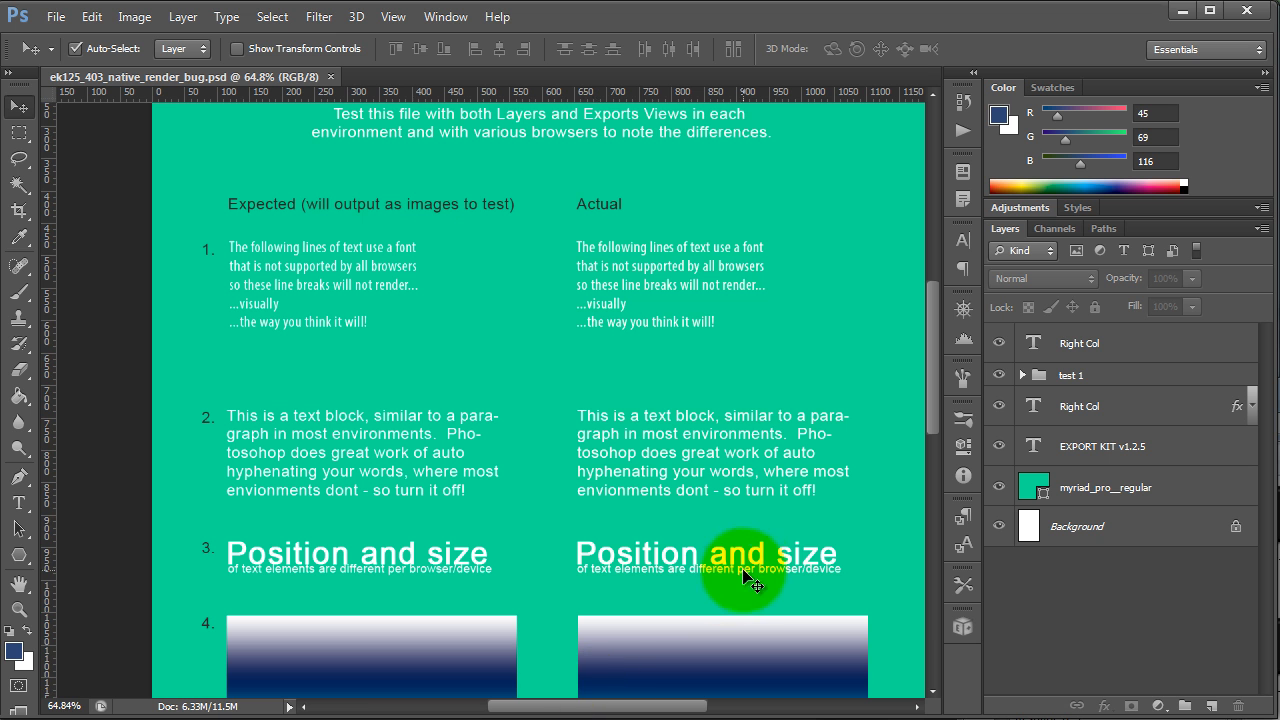
{"action": "scroll", "coordinate": [772, 580], "scroll_direction": "down", "scroll_amount": 1}
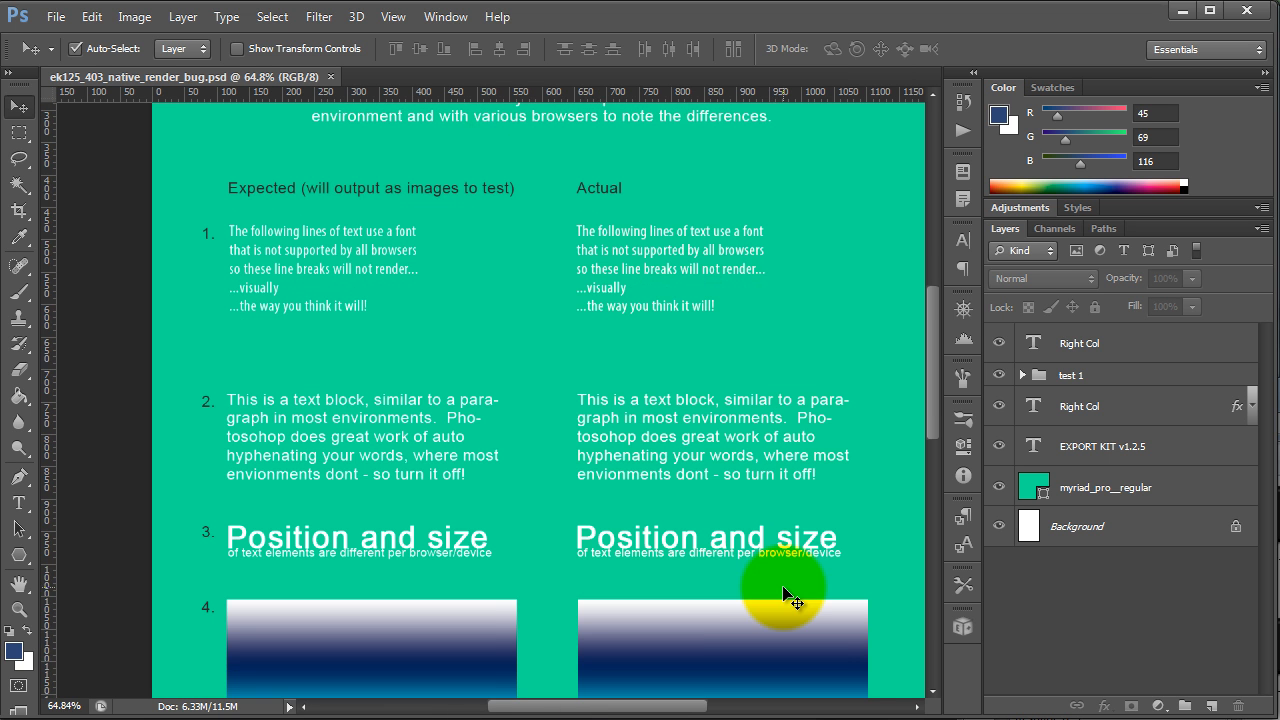
{"action": "scroll", "coordinate": [795, 580], "scroll_direction": "up", "scroll_amount": 1}
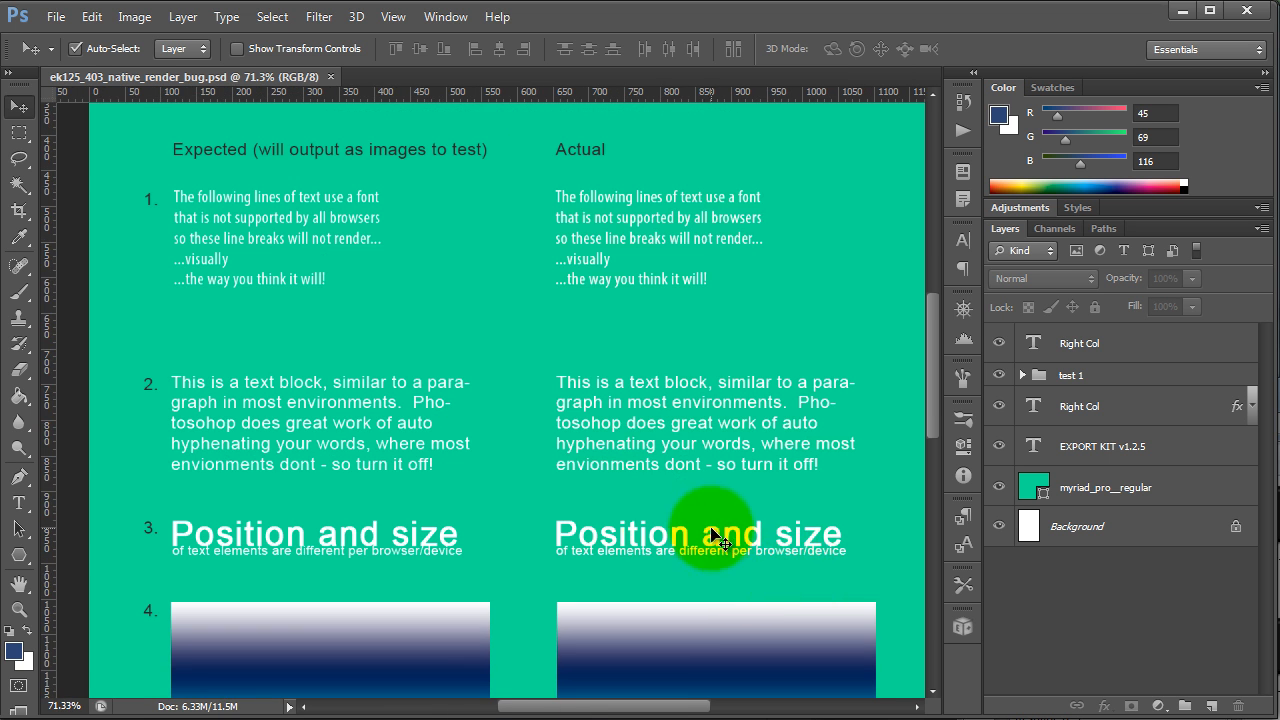
{"action": "scroll", "coordinate": [748, 366], "scroll_direction": "down", "scroll_amount": 5}
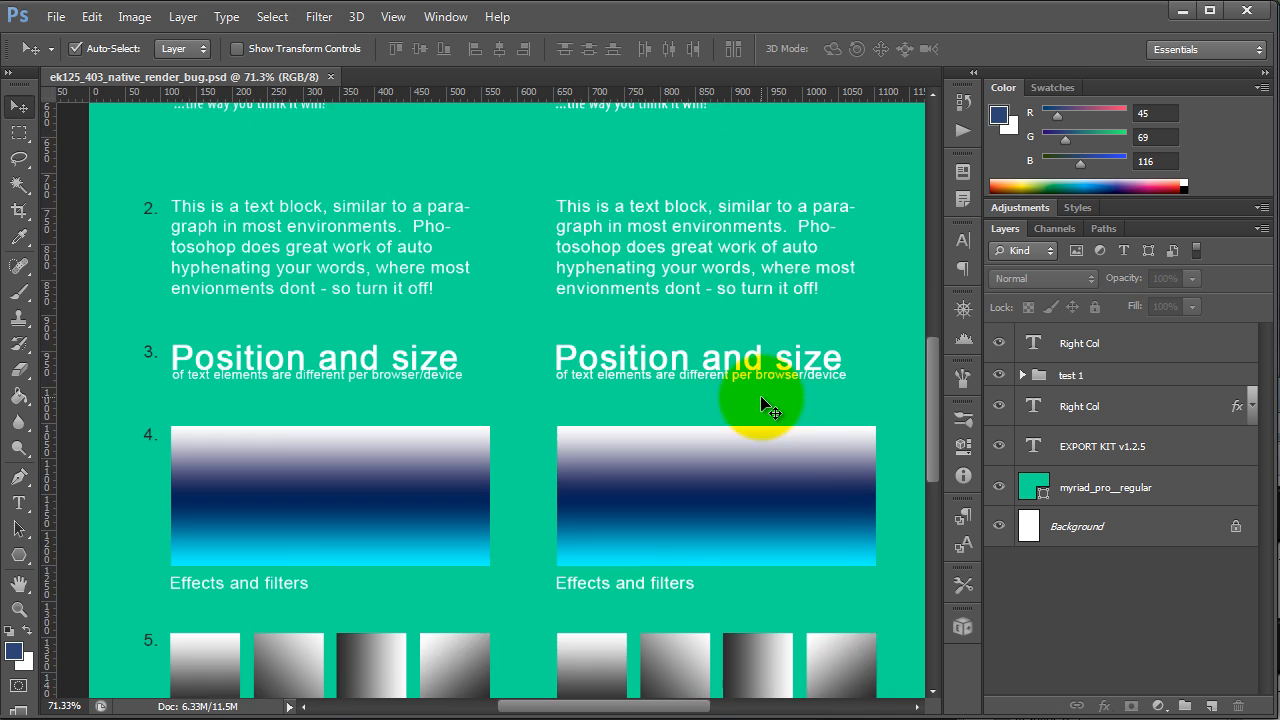
{"action": "scroll", "coordinate": [812, 455], "scroll_direction": "down", "scroll_amount": 4}
{"action": "left_click_drag", "start_coordinate": [930, 480], "coordinate": [922, 362]}
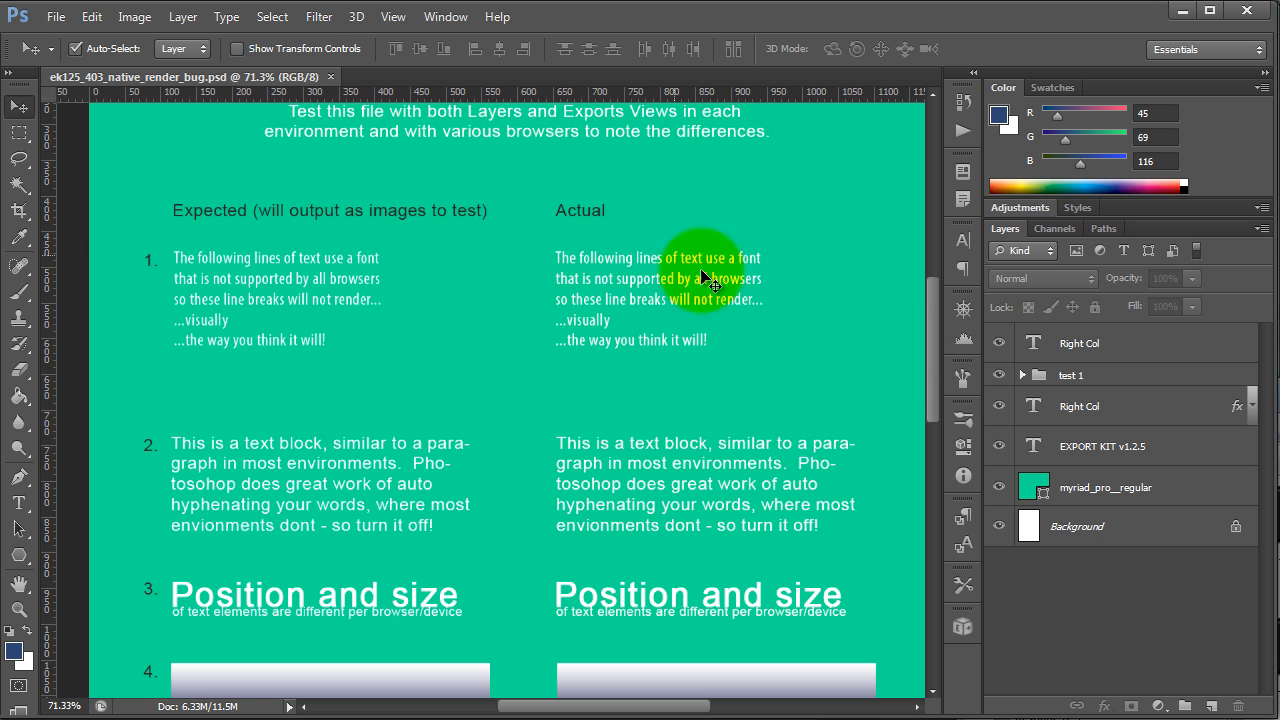
Step: Select the Expected column's "Position and size" image and its gradient image to identify their layers
{"action": "left_click", "coordinate": [277, 300]}
{"action": "left_click", "coordinate": [300, 393]}
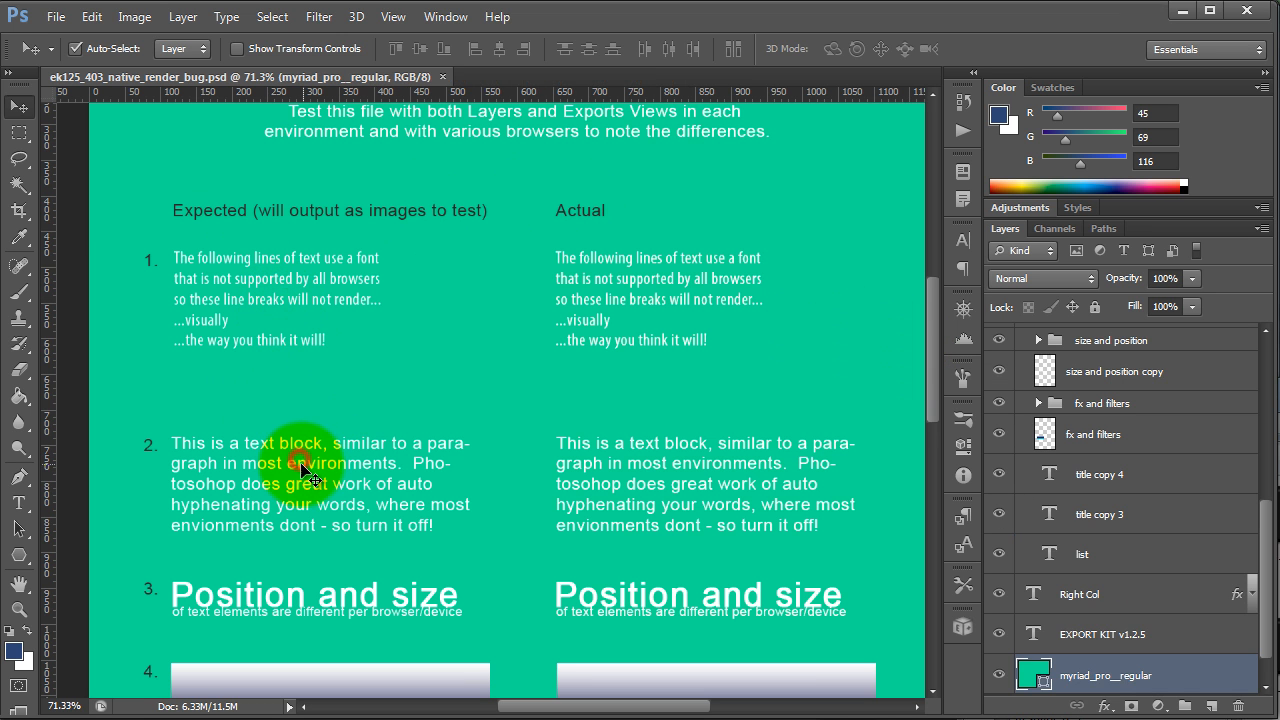
{"action": "scroll", "coordinate": [375, 566], "scroll_direction": "down", "scroll_amount": 1}
{"action": "left_click", "coordinate": [258, 551]}
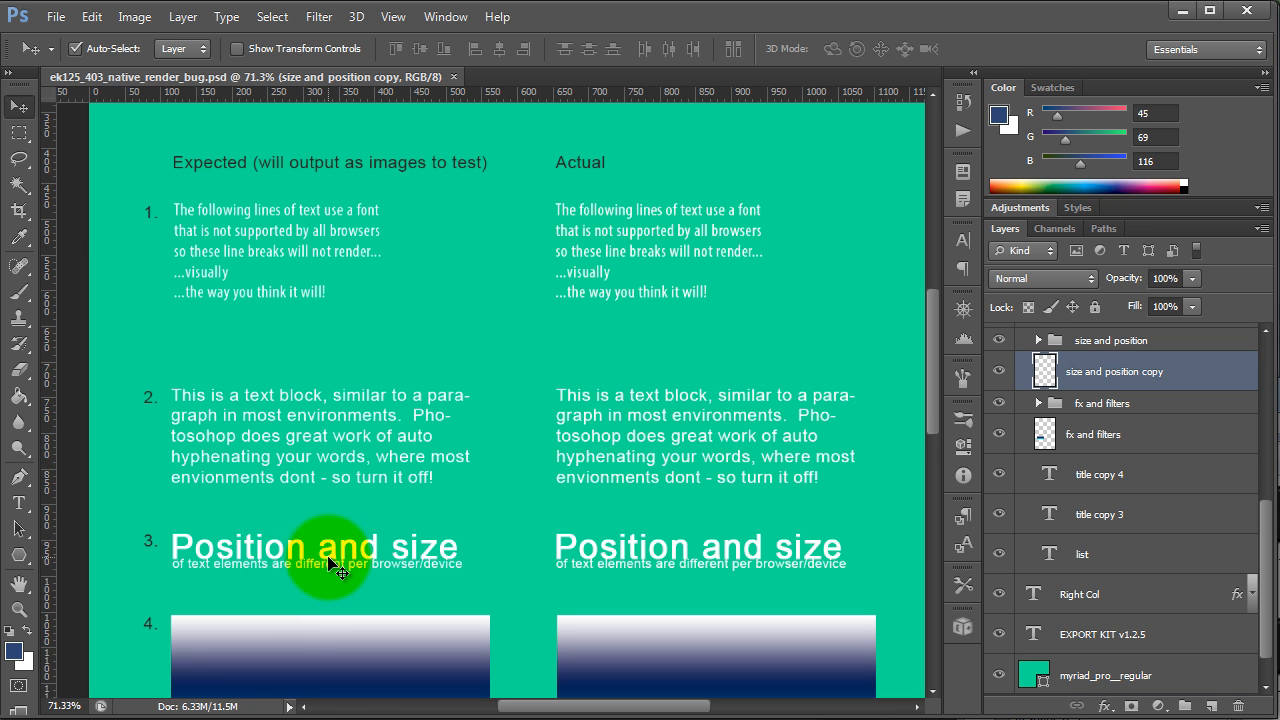
{"action": "scroll", "coordinate": [305, 588], "scroll_direction": "down", "scroll_amount": 1}
{"action": "scroll", "coordinate": [305, 590], "scroll_direction": "down", "scroll_amount": 3}
{"action": "left_click", "coordinate": [310, 603]}
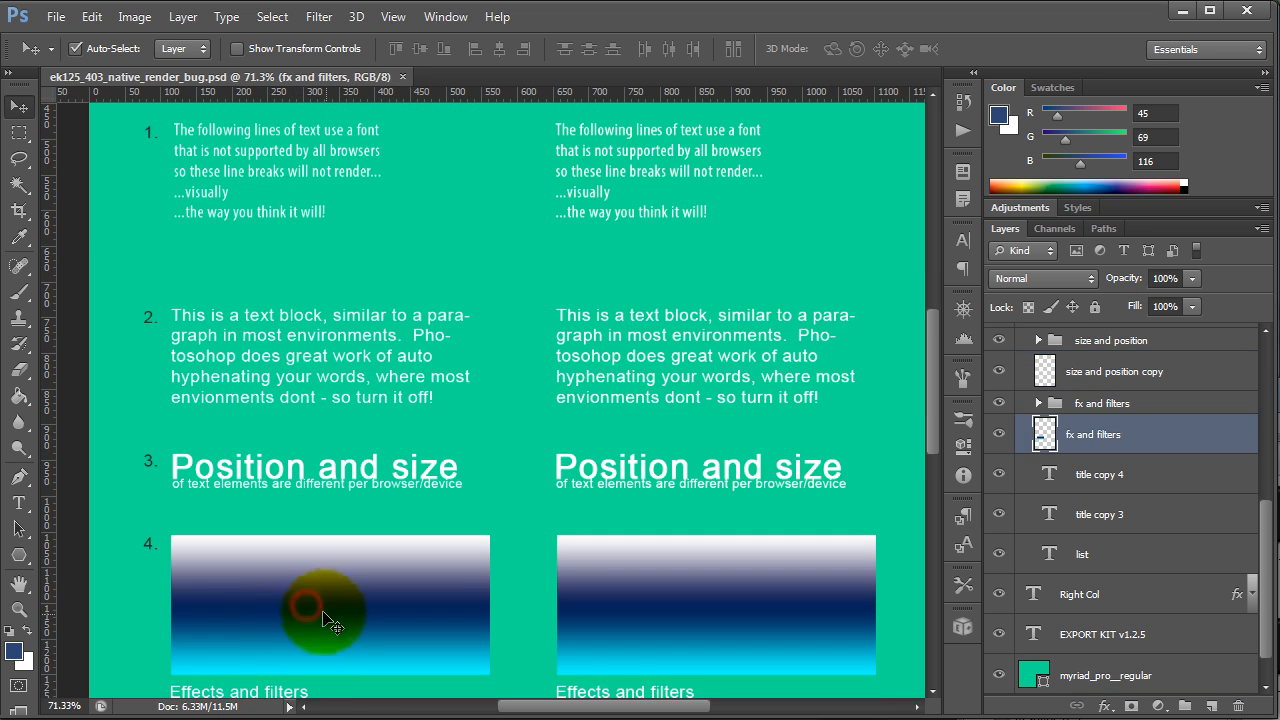
{"action": "scroll", "coordinate": [323, 608], "scroll_direction": "down", "scroll_amount": 1}
Step: Inspect the Actual column's paragraph layer and check the font settings of its item 1 text with the Type tool
{"action": "left_click", "coordinate": [692, 312]}
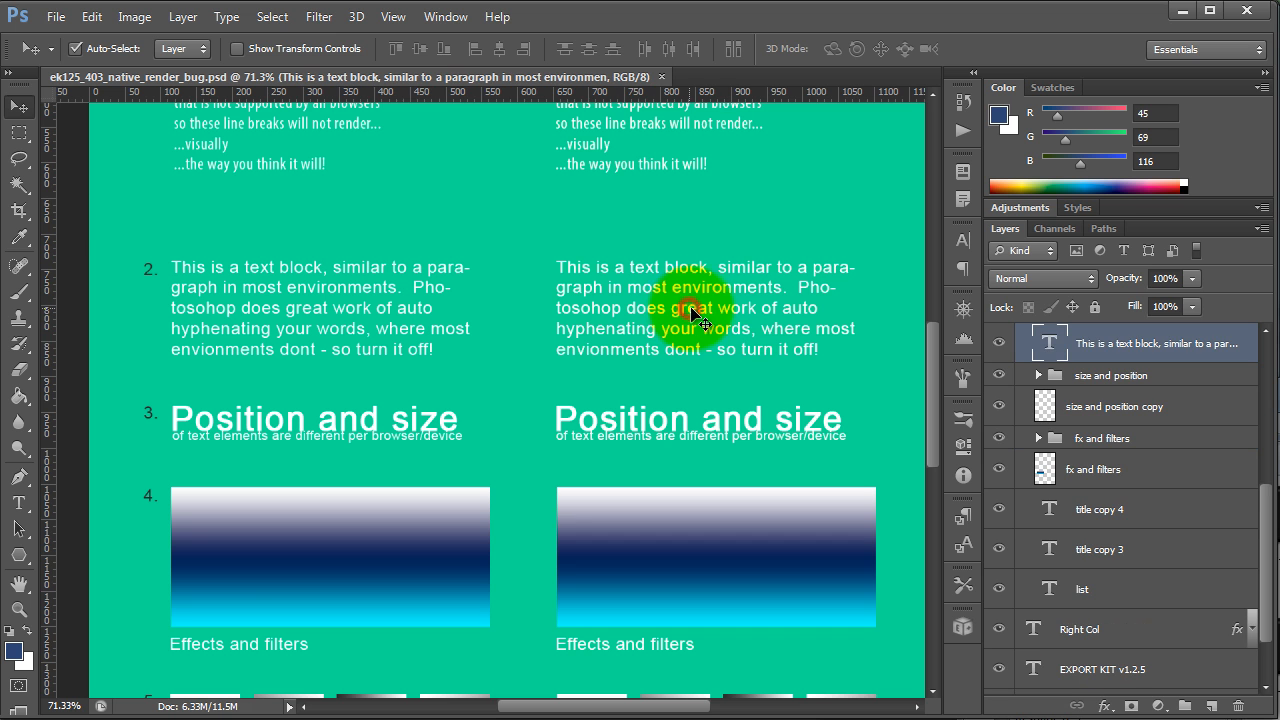
{"action": "scroll", "coordinate": [700, 343], "scroll_direction": "up", "scroll_amount": 5}
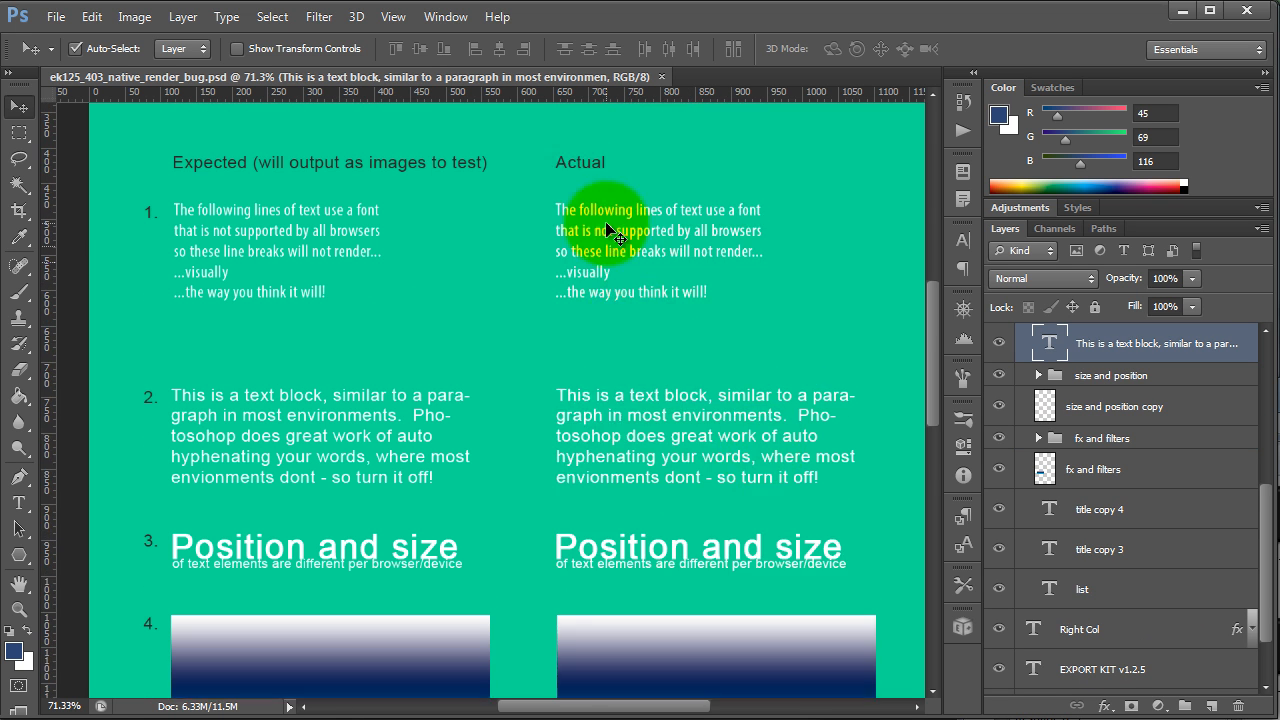
{"action": "left_click", "coordinate": [640, 262]}
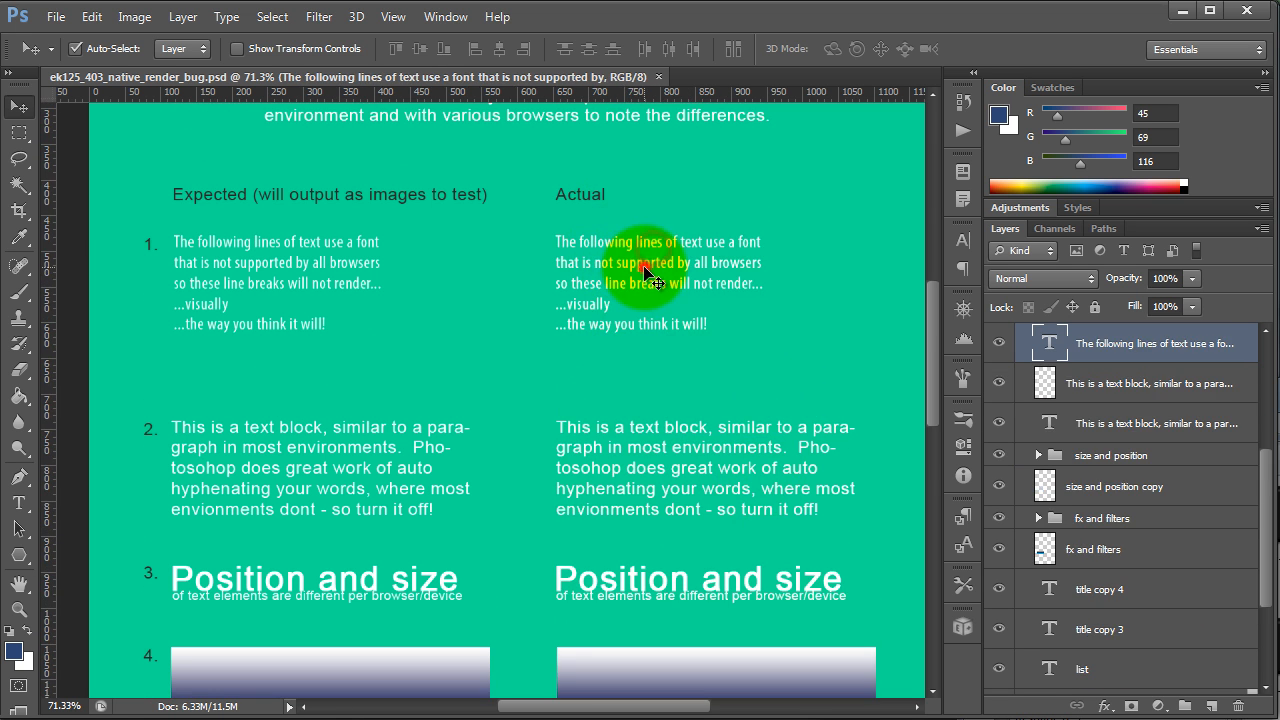
{"action": "key", "text": "t"}
{"action": "left_click", "coordinate": [648, 268]}
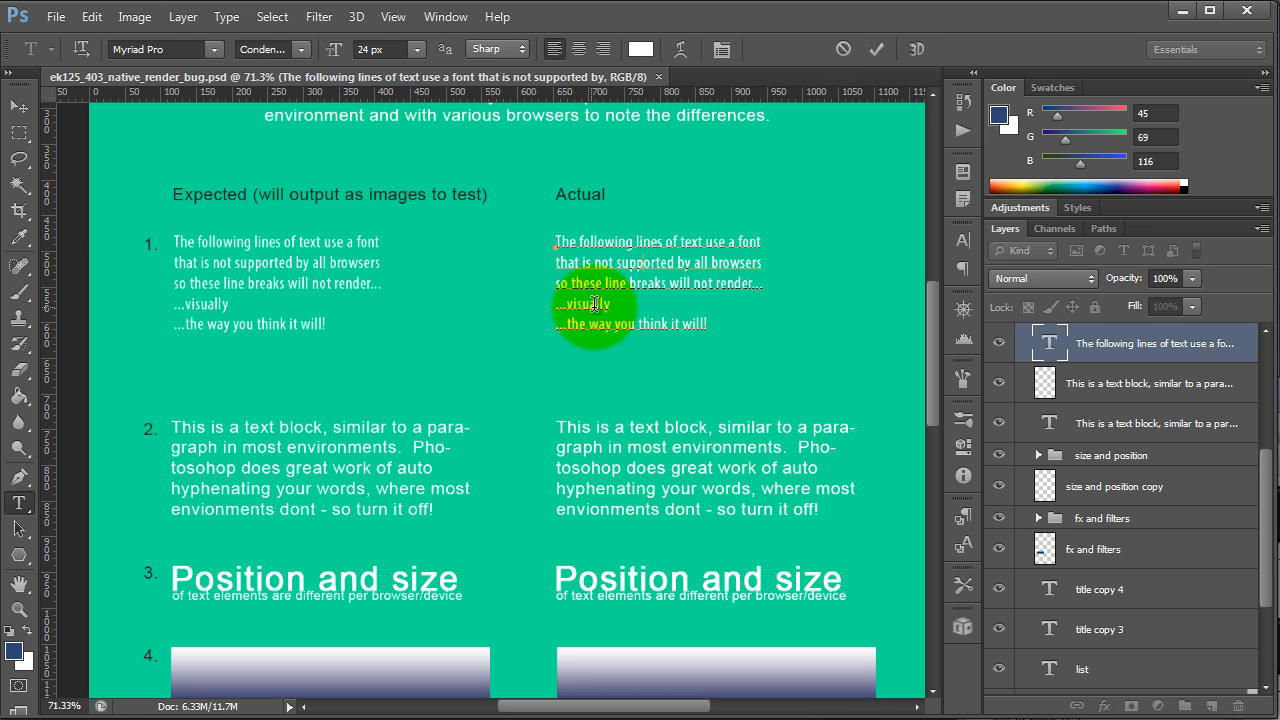
{"action": "left_click_drag", "start_coordinate": [632, 342], "coordinate": [636, 323]}
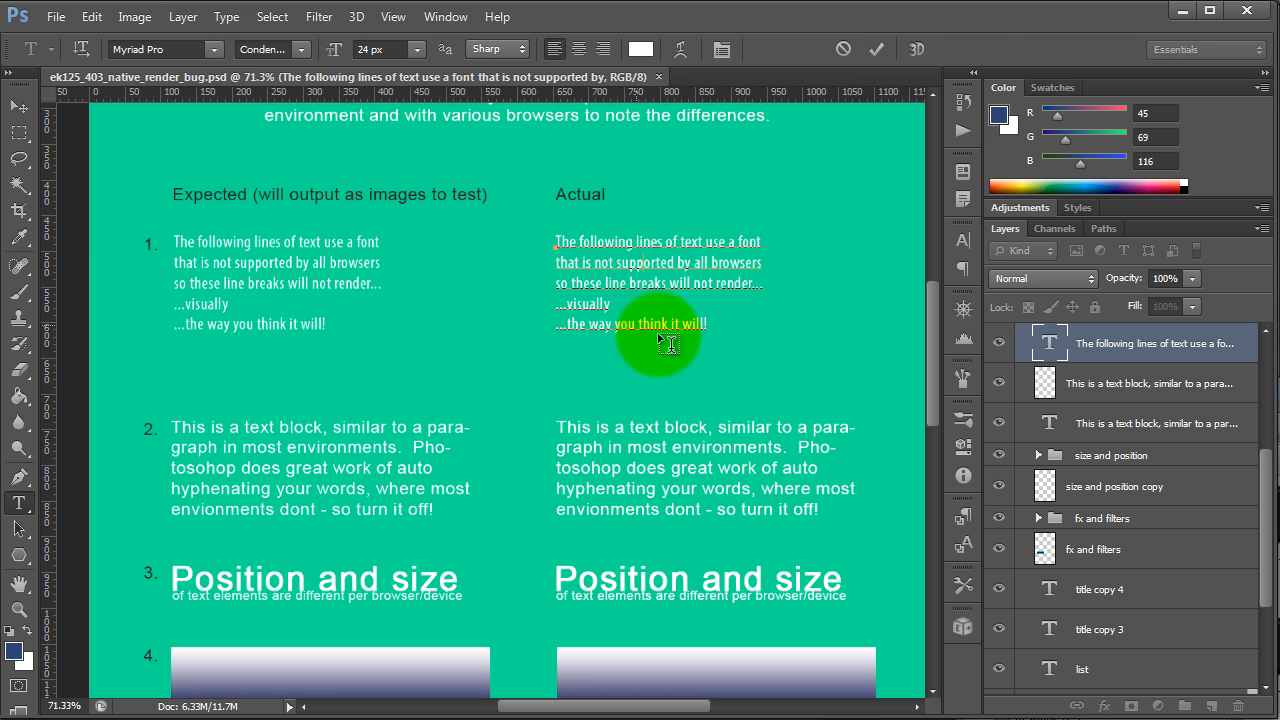
Step: Turn off automatic hyphenation for the item 2 paragraph in the Actual column
{"action": "left_click", "coordinate": [645, 465]}
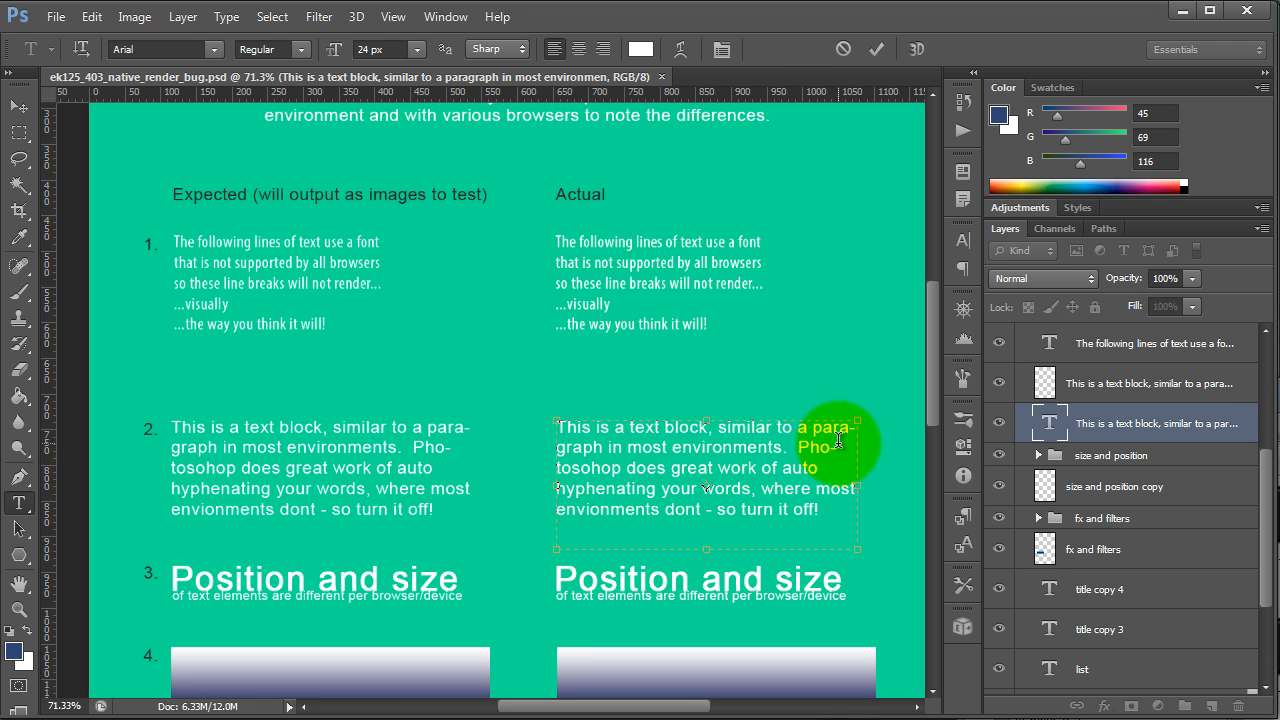
{"action": "left_click_drag", "start_coordinate": [819, 447], "coordinate": [836, 447]}
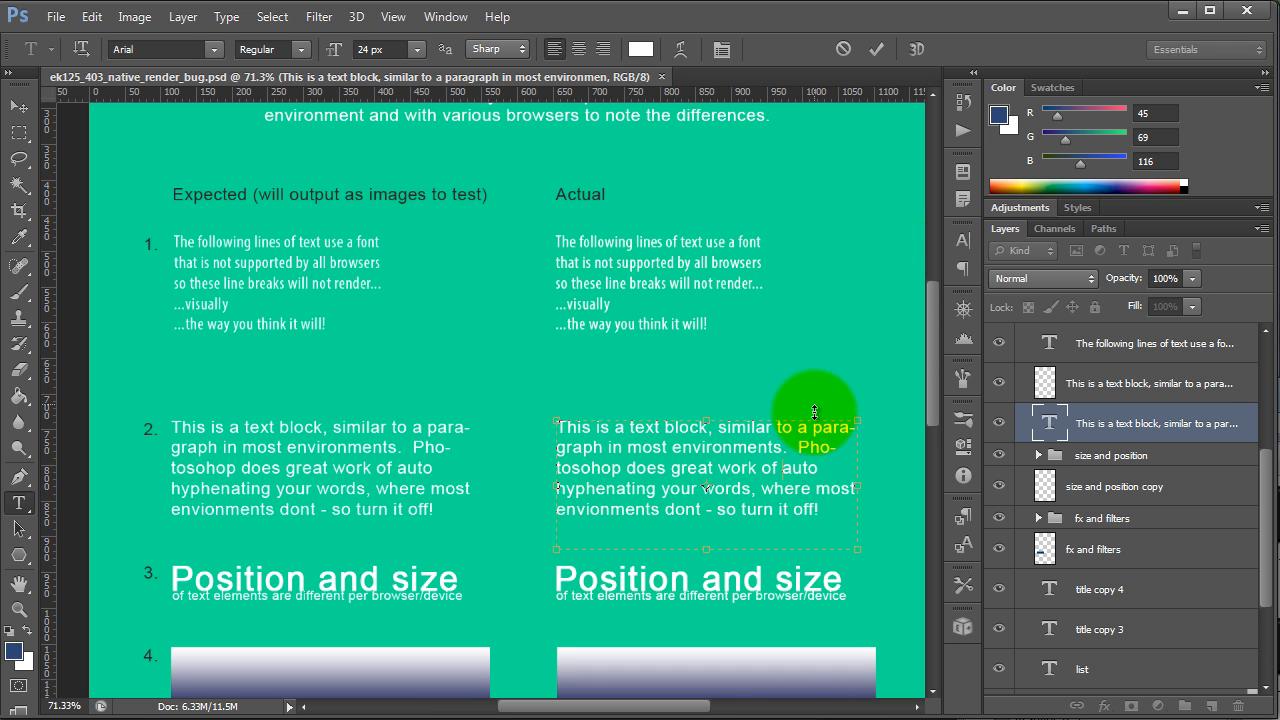
{"action": "left_click", "coordinate": [963, 240]}
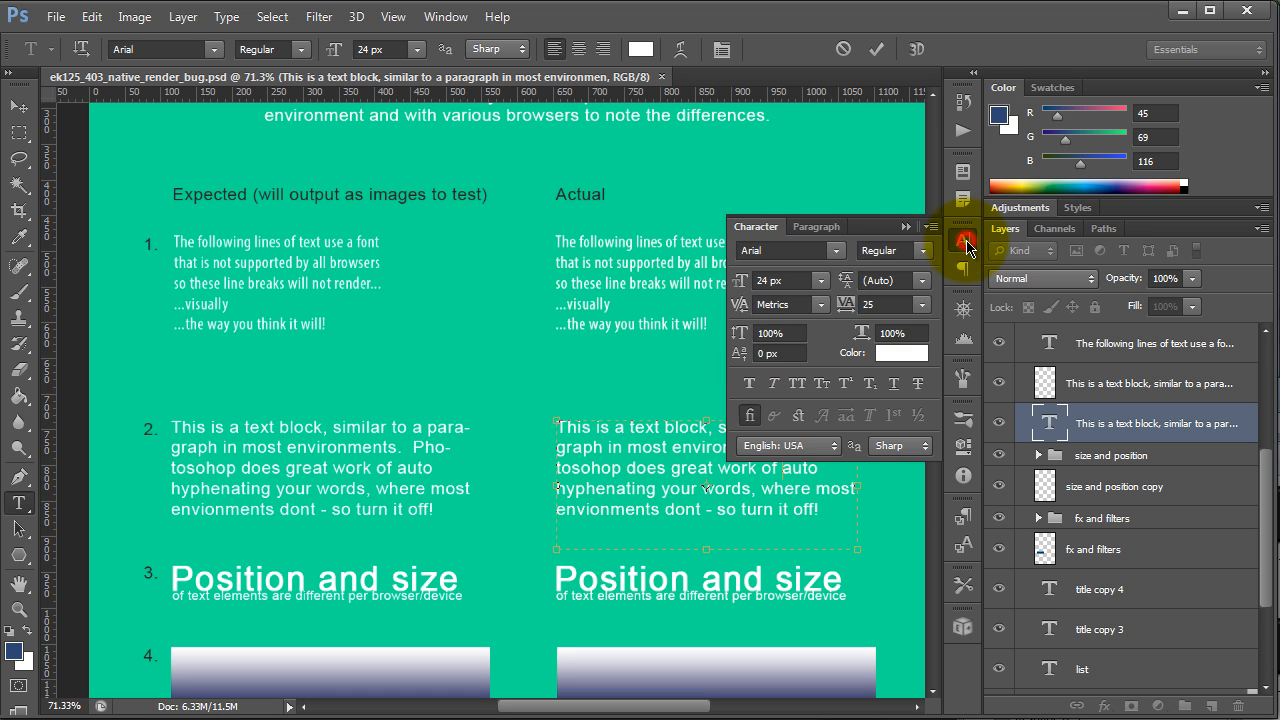
{"action": "left_click", "coordinate": [818, 227]}
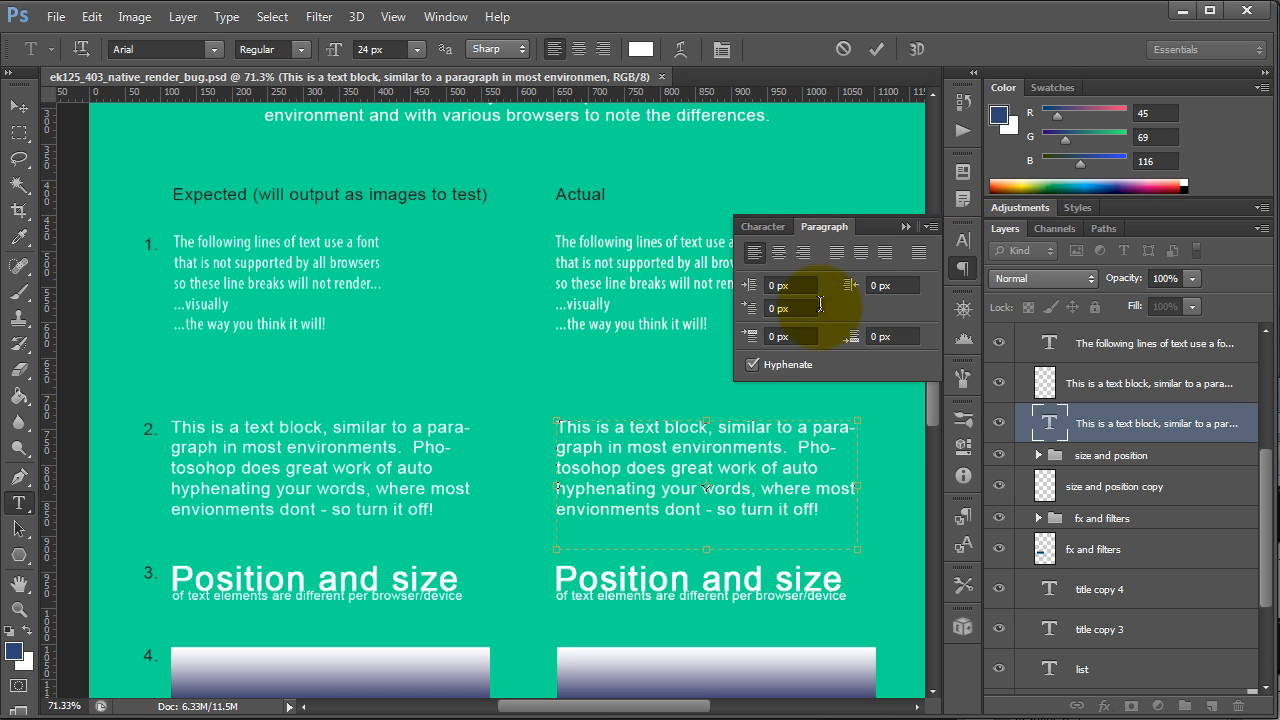
{"action": "left_click", "coordinate": [755, 366]}
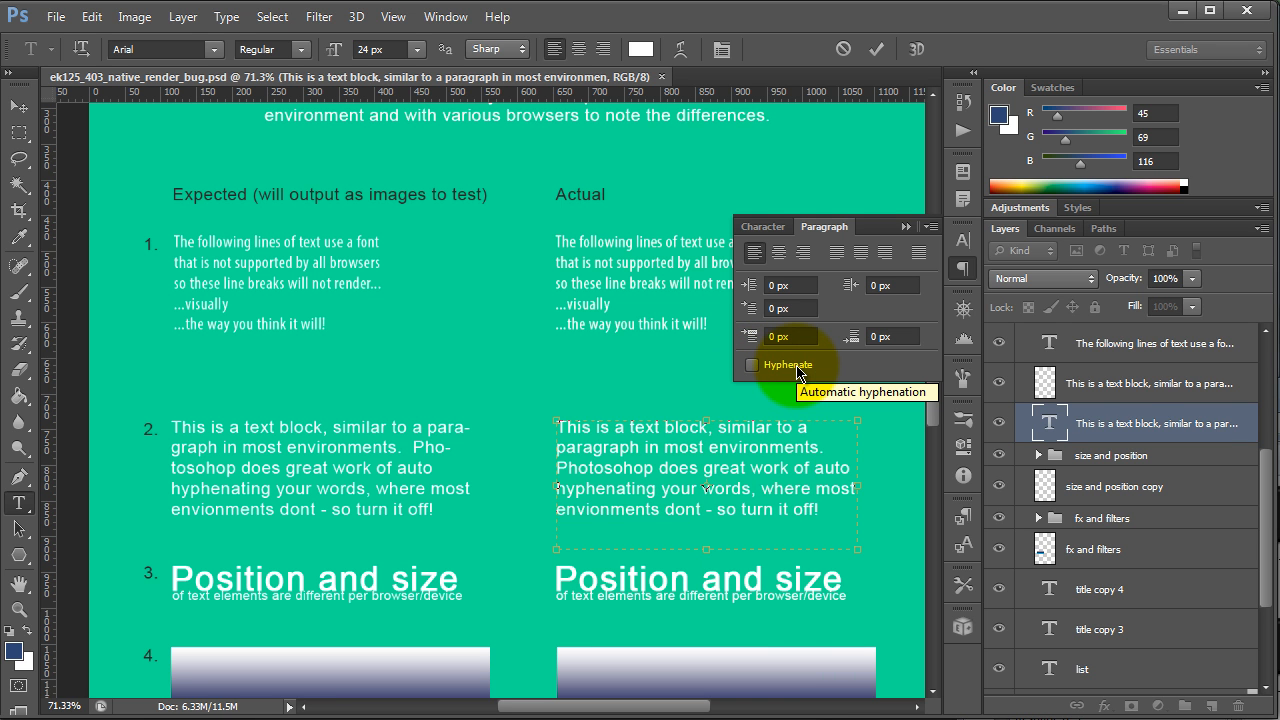
Step: Turn automatic hyphenation back on for the item 2 paragraph and finish editing the text
{"action": "left_click", "coordinate": [800, 372]}
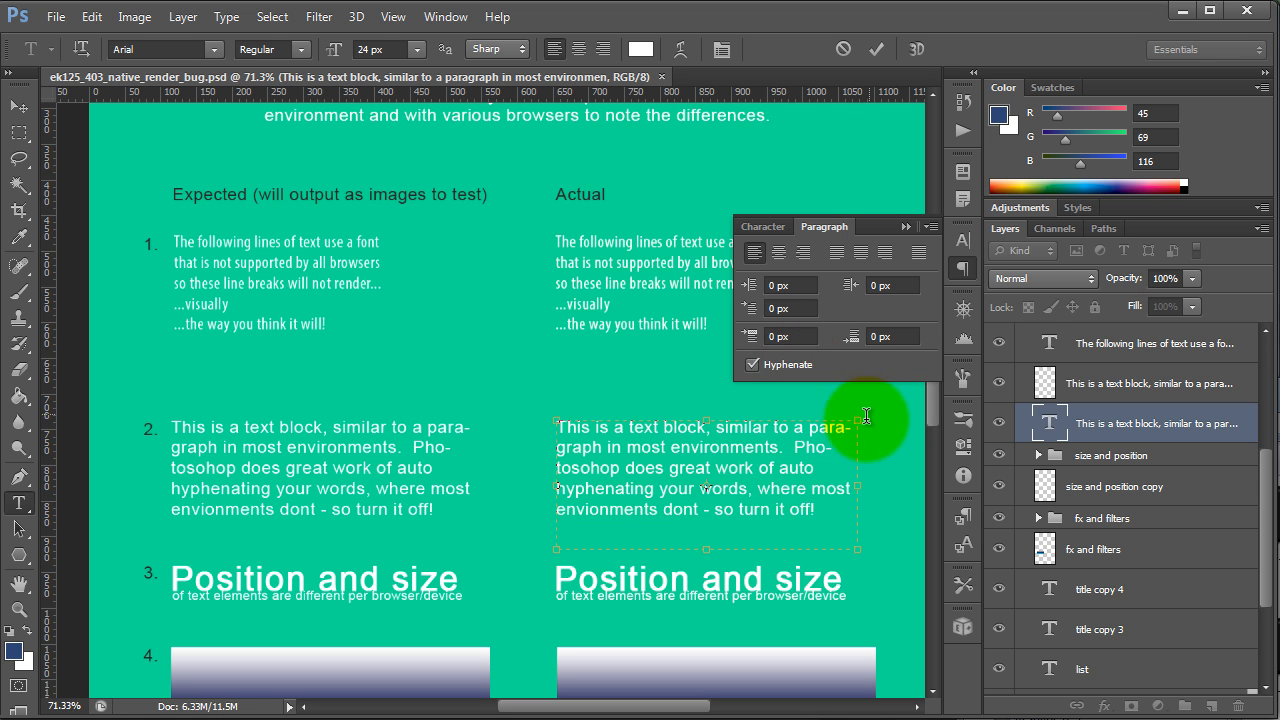
{"action": "left_click", "coordinate": [783, 243]}
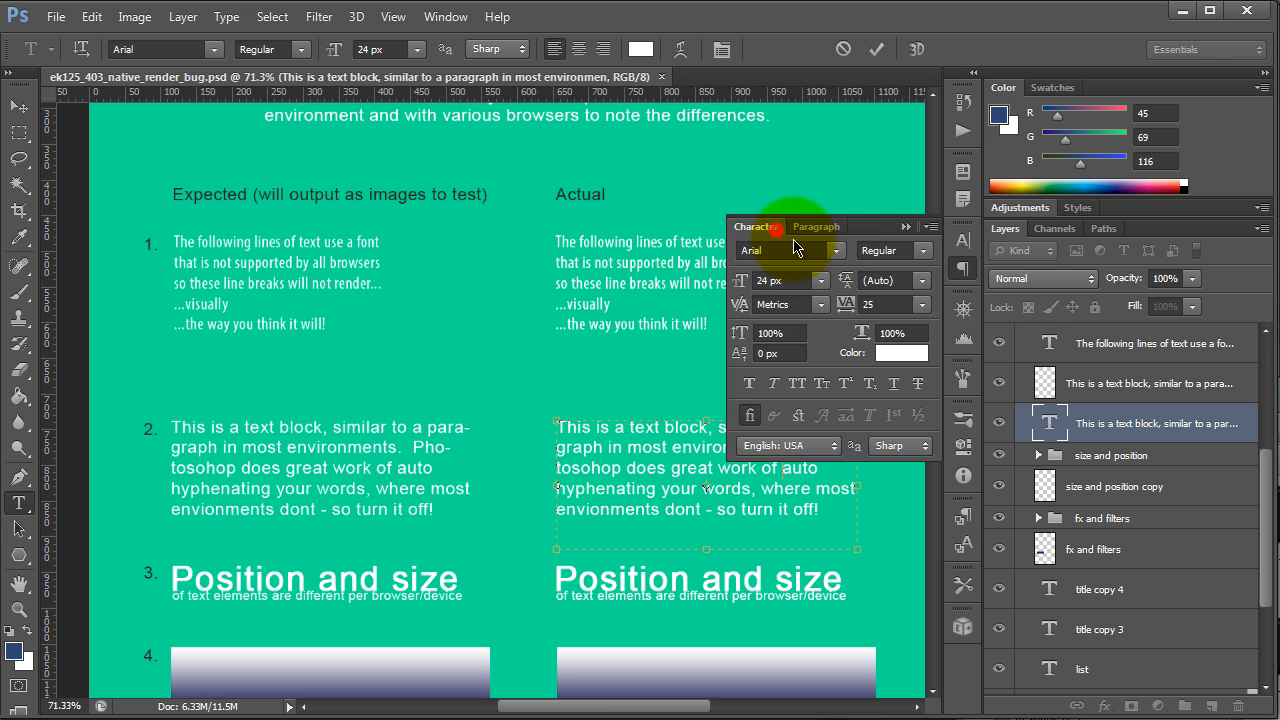
{"action": "left_click", "coordinate": [964, 242]}
{"action": "left_click", "coordinate": [782, 517]}
{"action": "left_click_drag", "start_coordinate": [782, 517], "coordinate": [806, 474]}
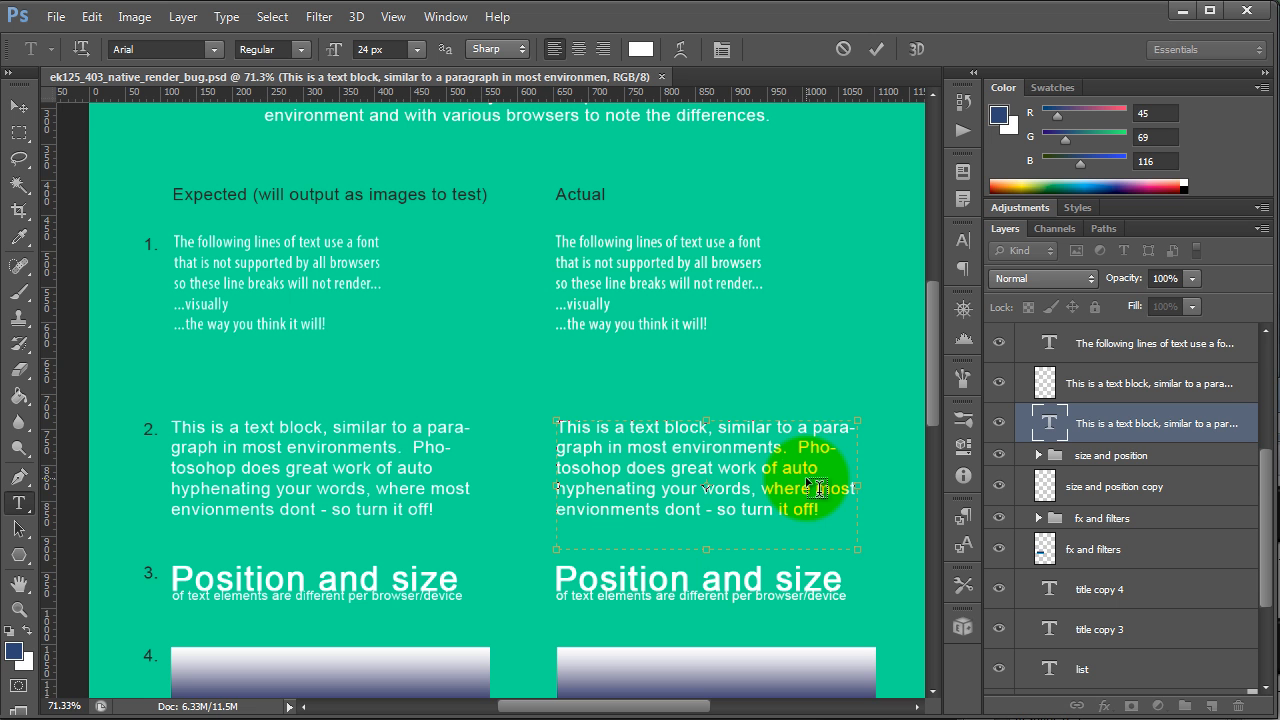
{"action": "left_click", "coordinate": [677, 557]}
Step: Inspect the text settings of the Actual column's "Position and size" heading and the small line beneath it
{"action": "scroll", "coordinate": [686, 586], "scroll_direction": "down", "scroll_amount": 2}
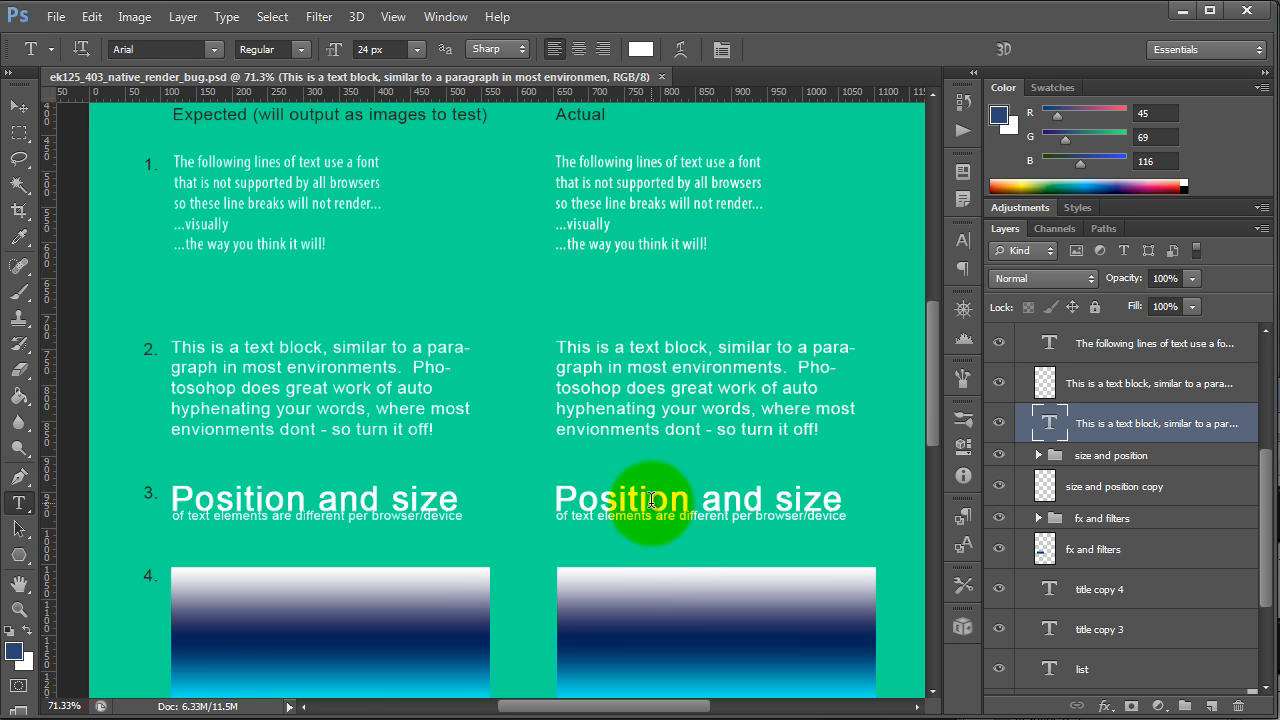
{"action": "left_click", "coordinate": [651, 500]}
{"action": "mouse_move", "coordinate": [736, 515]}
{"action": "left_mouse_down"}
{"action": "mouse_move", "coordinate": [647, 515]}
{"action": "mouse_move", "coordinate": [752, 500]}
{"action": "mouse_move", "coordinate": [681, 516]}
{"action": "left_mouse_up"}
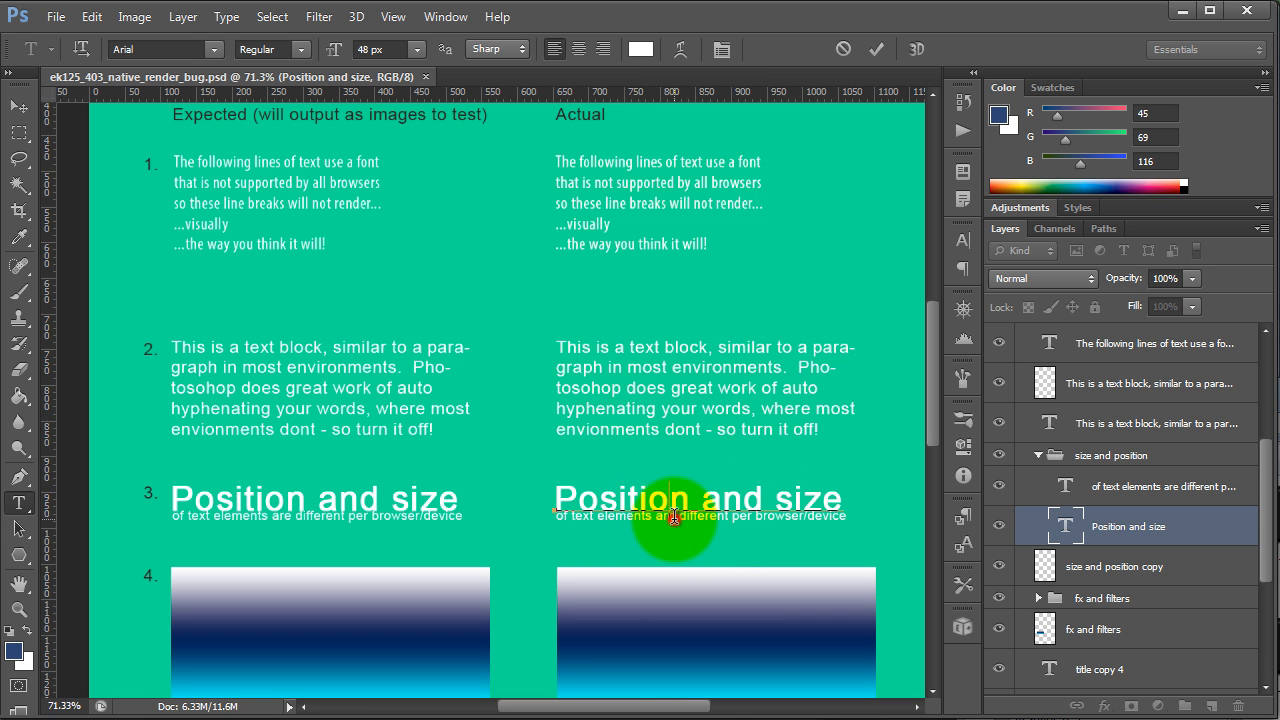
{"action": "left_click", "coordinate": [623, 525]}
{"action": "mouse_move", "coordinate": [623, 525]}
{"action": "left_mouse_down"}
{"action": "mouse_move", "coordinate": [790, 505]}
{"action": "mouse_move", "coordinate": [790, 530]}
{"action": "mouse_move", "coordinate": [772, 535]}
{"action": "left_mouse_up"}
{"action": "key", "text": "ctrl+Return"}
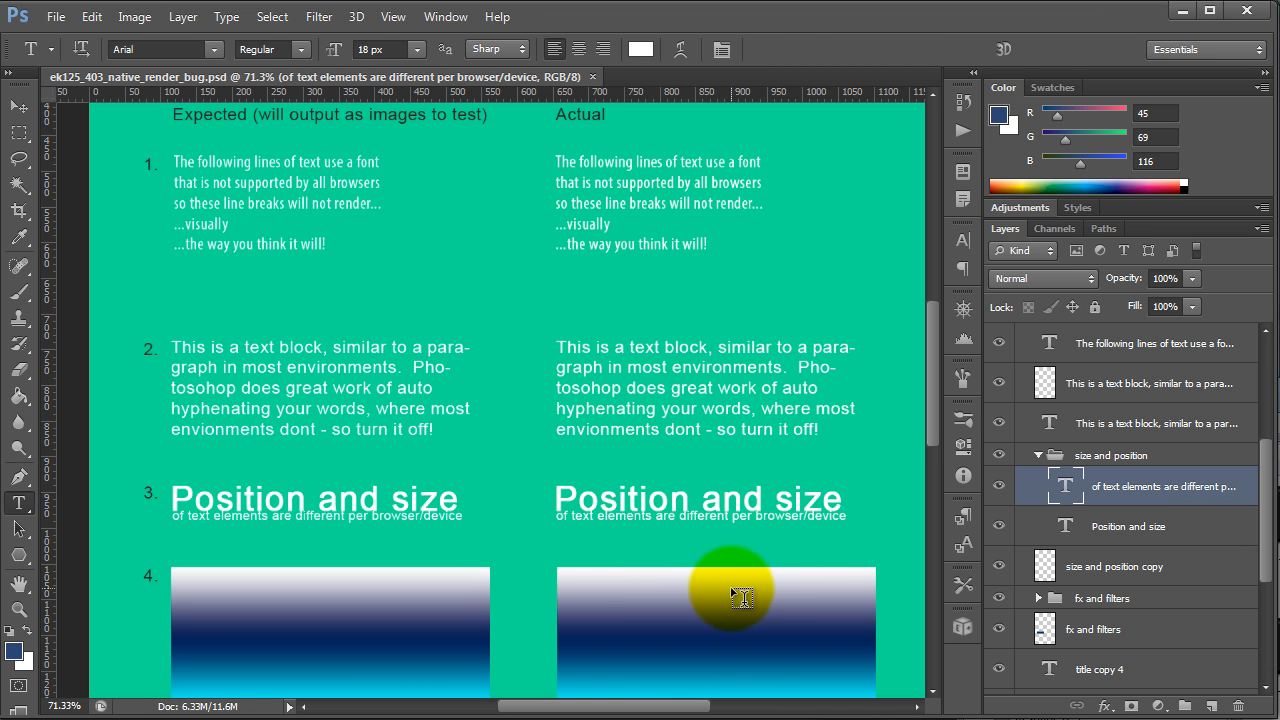
Step: Select the item 4 gradient rectangle in the Actual column and its image version in the Expected column to compare their layers
{"action": "key", "text": "v"}
{"action": "scroll", "coordinate": [745, 592], "scroll_direction": "down", "scroll_amount": 3}
{"action": "left_click", "coordinate": [733, 521]}
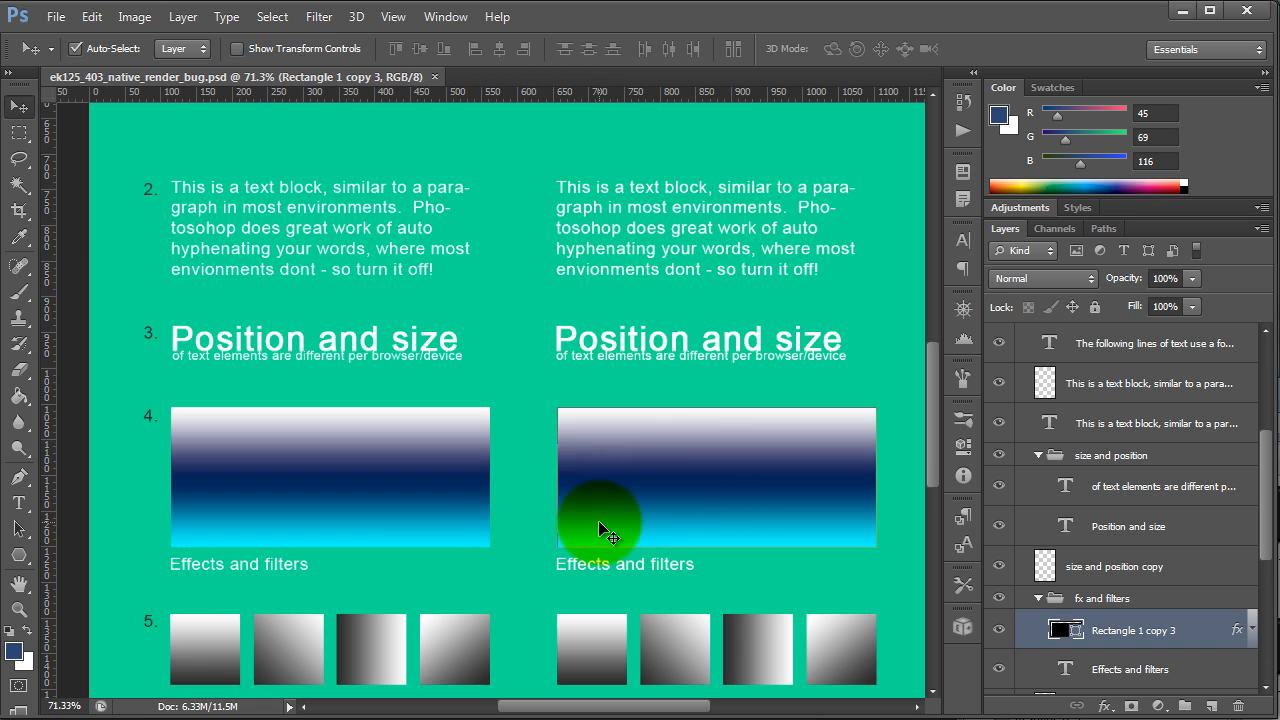
{"action": "scroll", "coordinate": [605, 525], "scroll_direction": "down", "scroll_amount": 1}
{"action": "scroll", "coordinate": [600, 530], "scroll_direction": "down", "scroll_amount": 1}
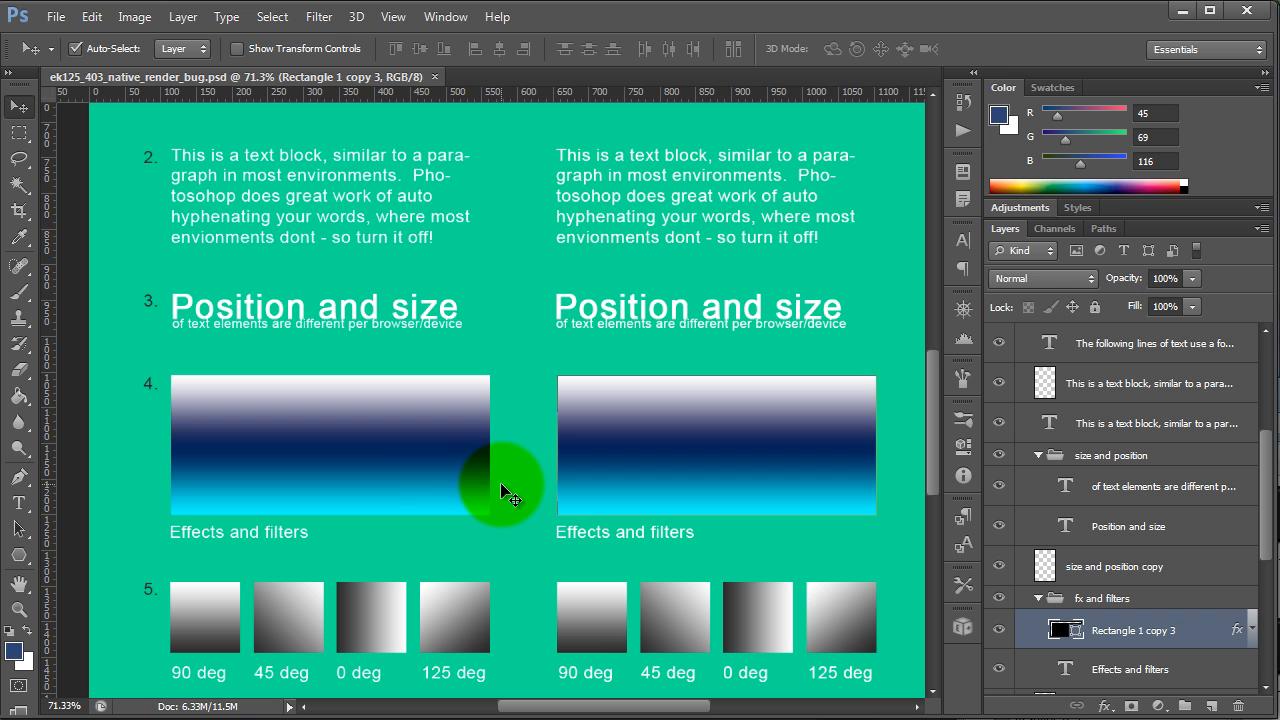
{"action": "left_click", "coordinate": [445, 481]}
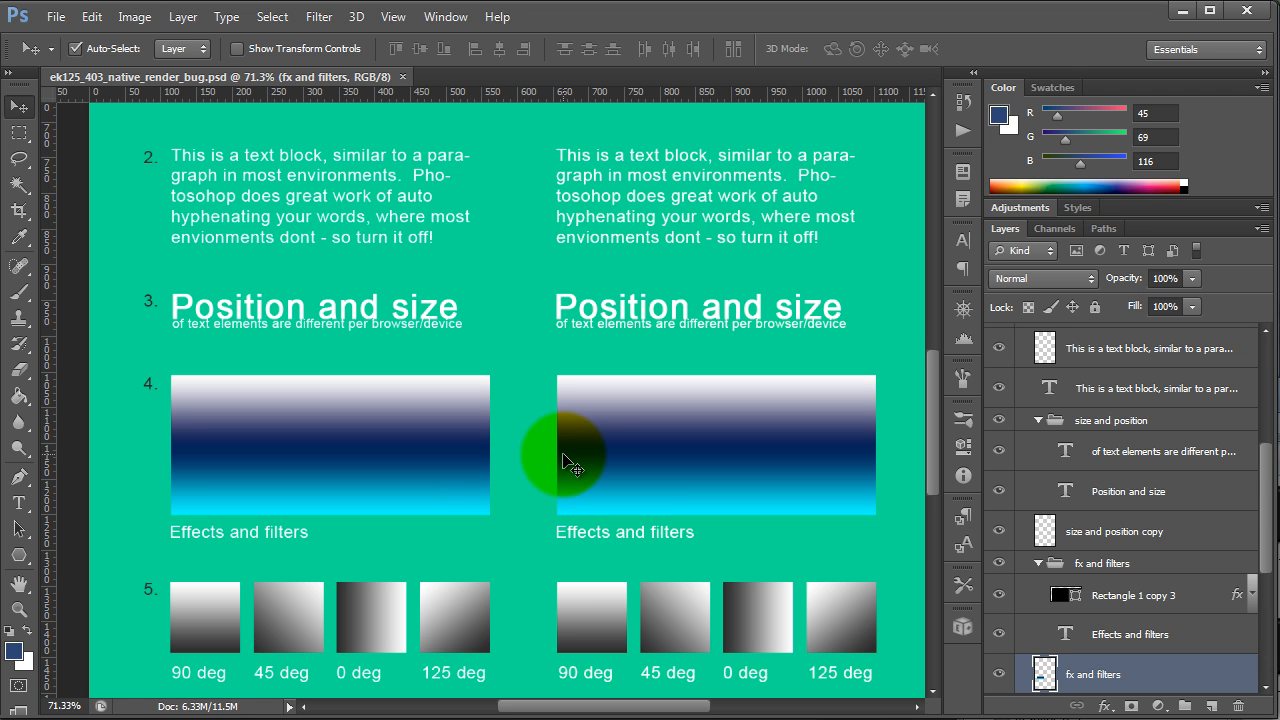
Step: Examine the item 5 lighting-angle squares and their degree labels in both columns
{"action": "scroll", "coordinate": [614, 450], "scroll_direction": "down", "scroll_amount": 2}
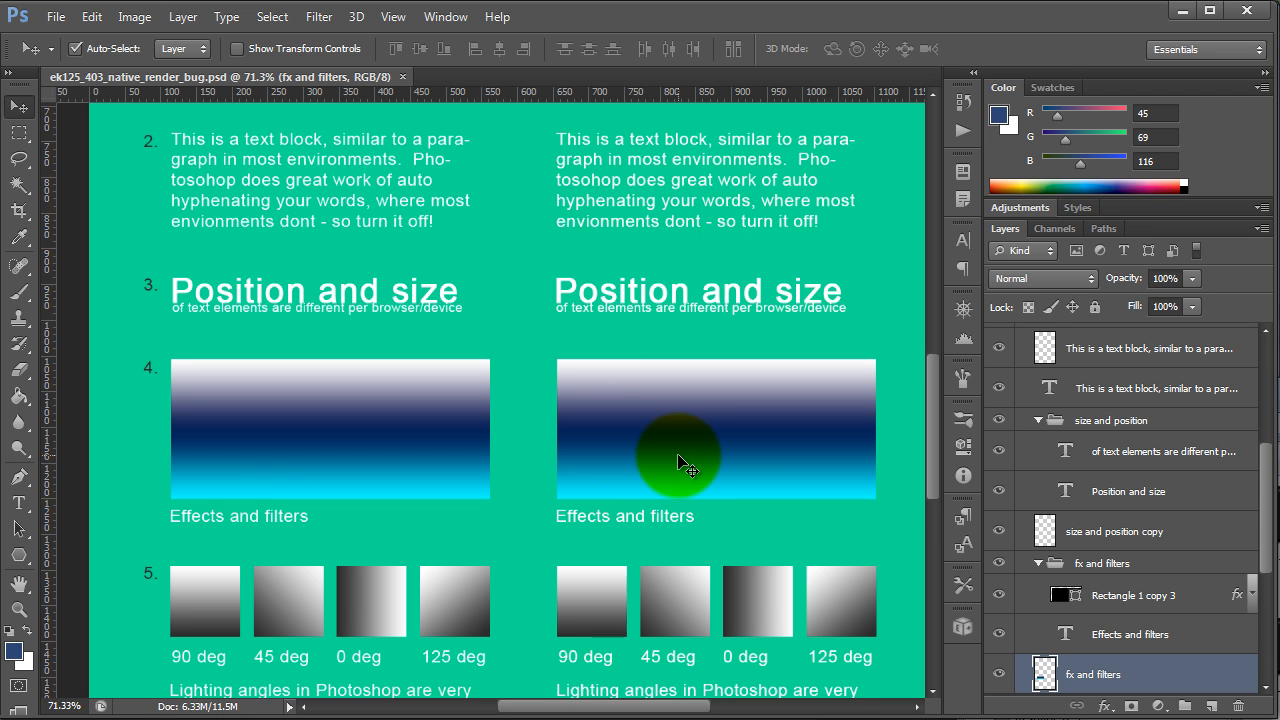
{"action": "scroll", "coordinate": [688, 466], "scroll_direction": "down", "scroll_amount": 1}
{"action": "scroll", "coordinate": [600, 525], "scroll_direction": "down", "scroll_amount": 3}
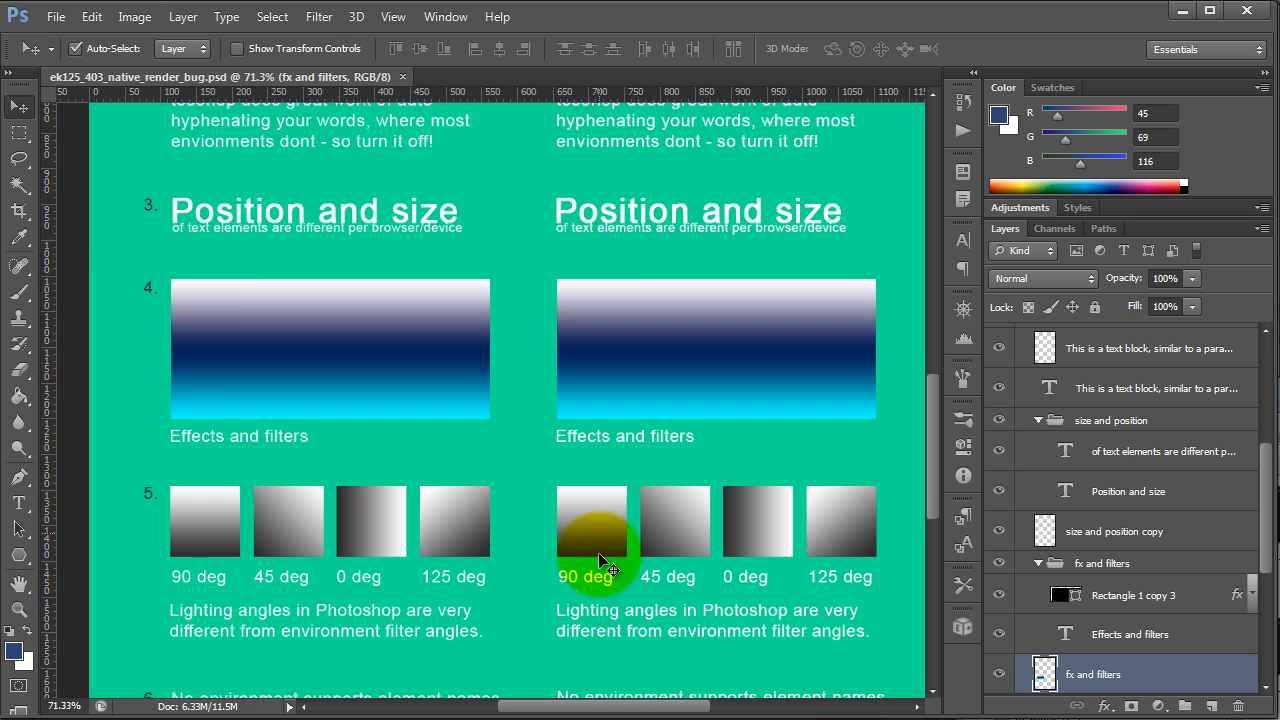
{"action": "scroll", "coordinate": [630, 455], "scroll_direction": "down", "scroll_amount": 1}
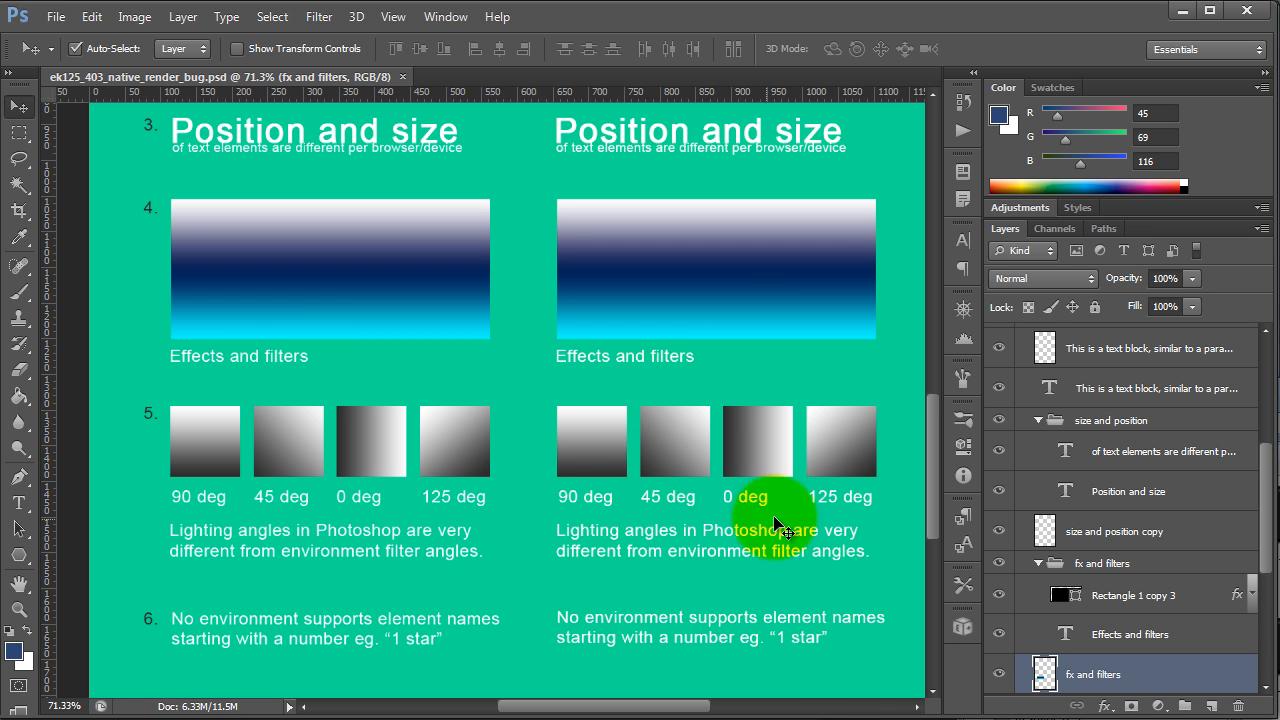
Step: Select the item 6 text in the Actual column and check its layer name in the layer list
{"action": "scroll", "coordinate": [808, 662], "scroll_direction": "down", "scroll_amount": 5}
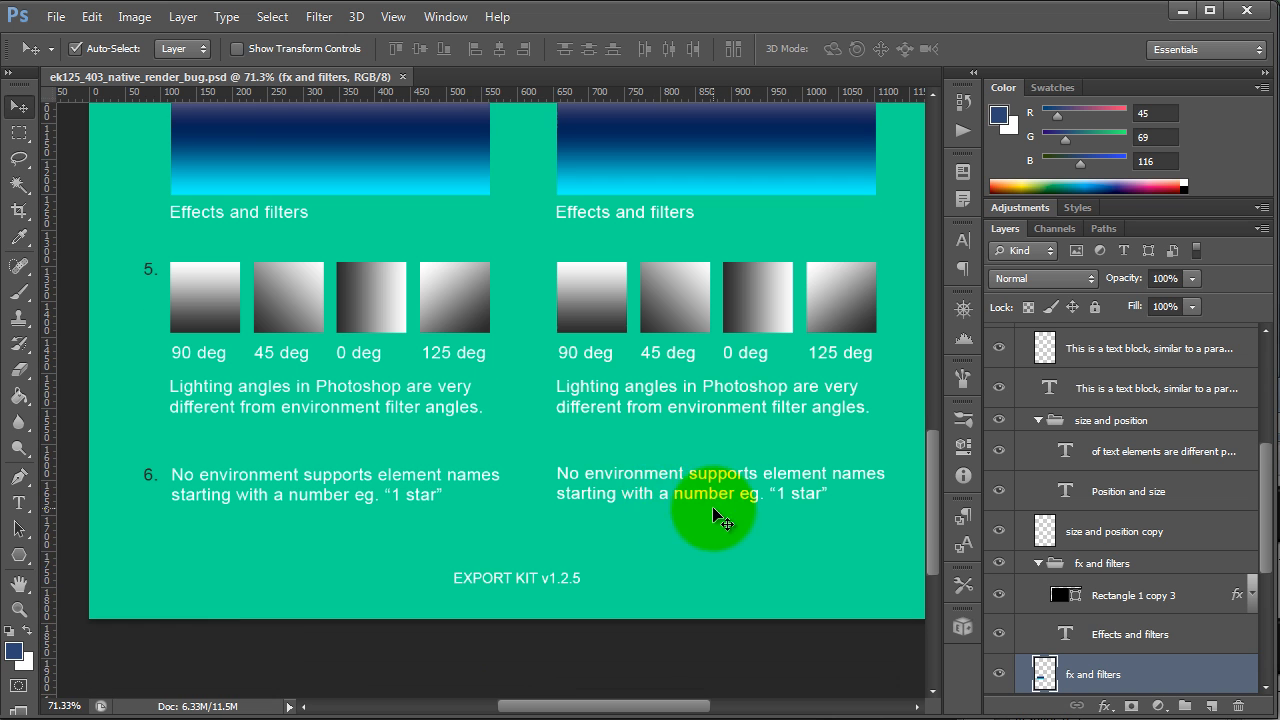
{"action": "left_click", "coordinate": [648, 484]}
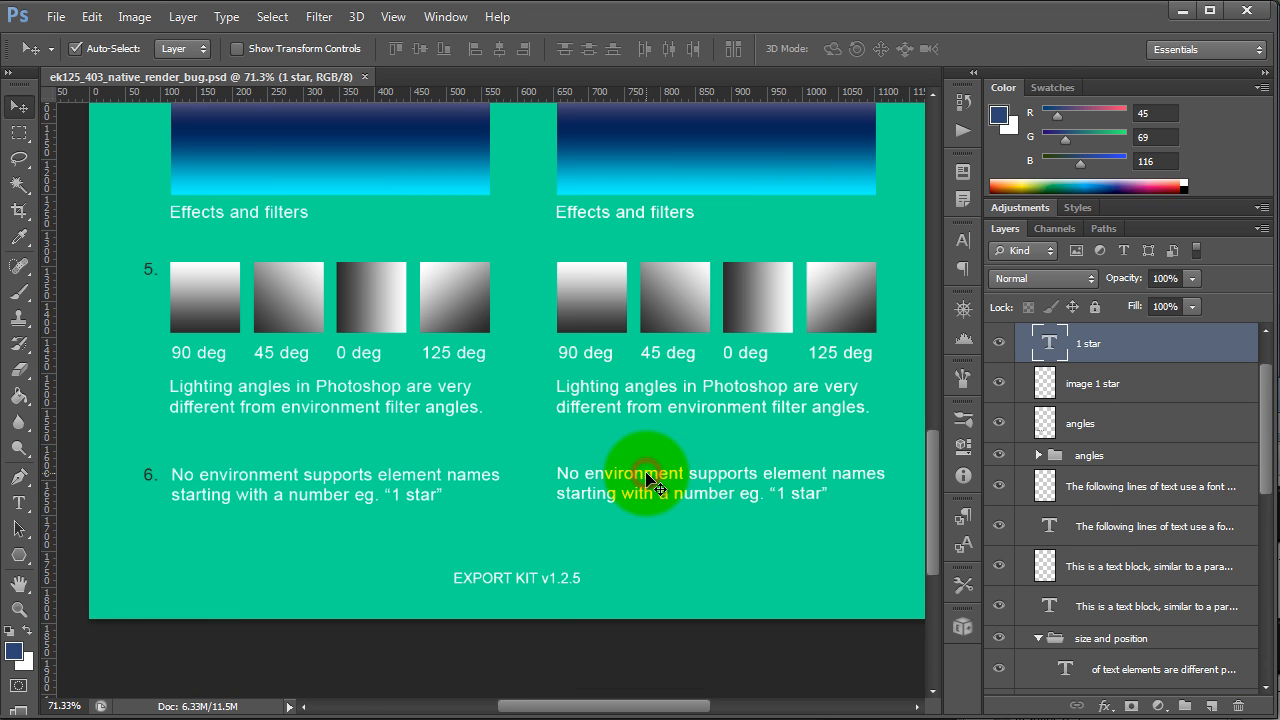
{"action": "left_click", "coordinate": [1097, 346]}
{"action": "left_click", "coordinate": [800, 505]}
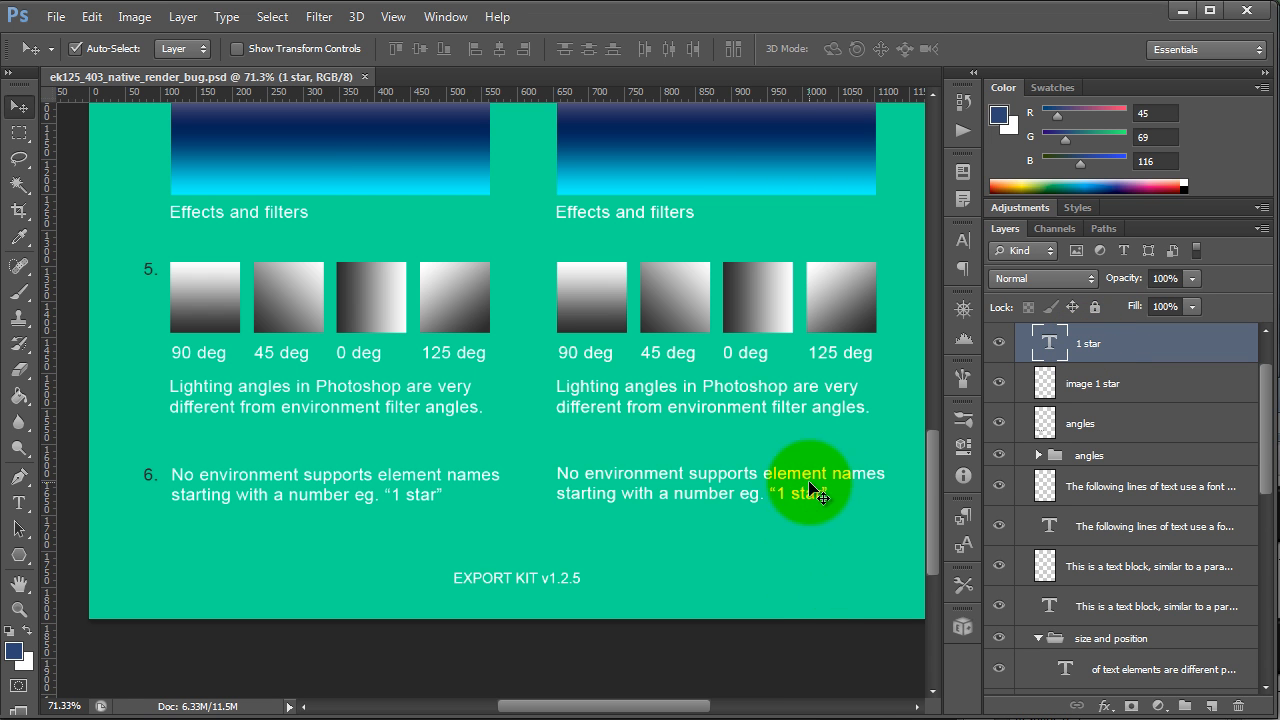
Step: Return to the upper part of the document, open the Export Kit Suite panel and continue the free trial
{"action": "scroll", "coordinate": [799, 577], "scroll_direction": "up", "scroll_amount": 1}
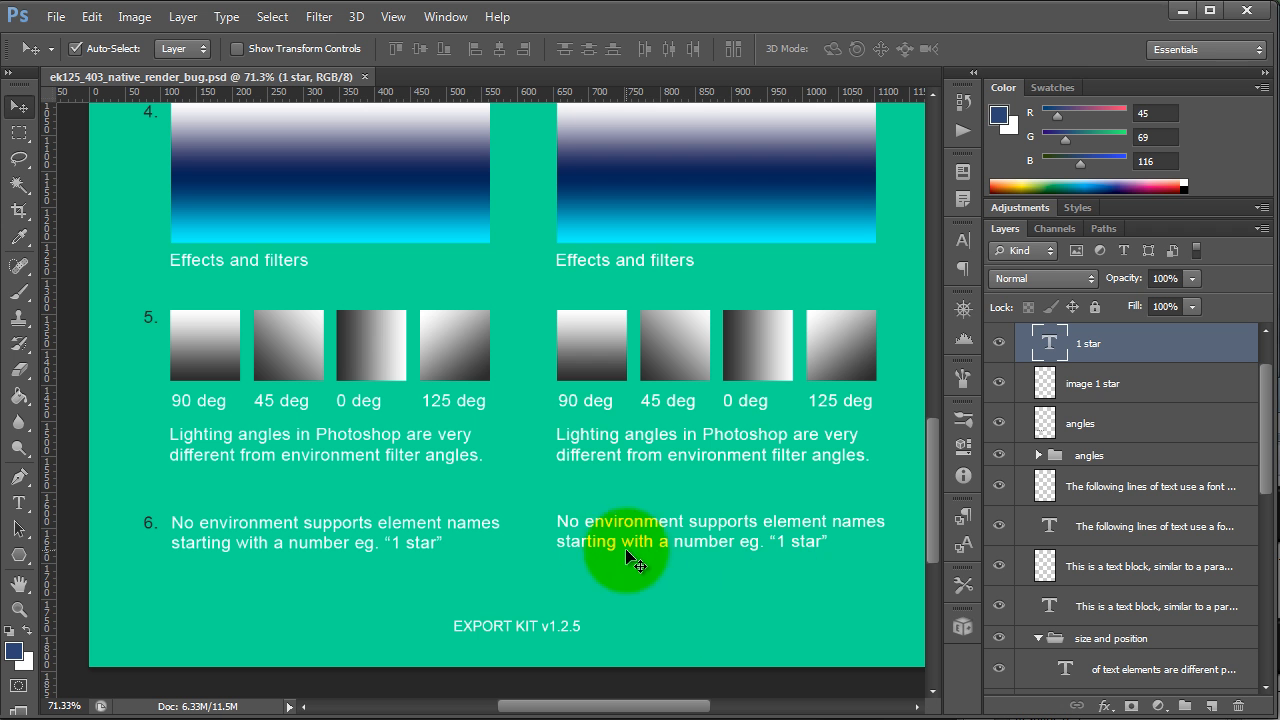
{"action": "left_click_drag", "start_coordinate": [929, 460], "coordinate": [871, 306]}
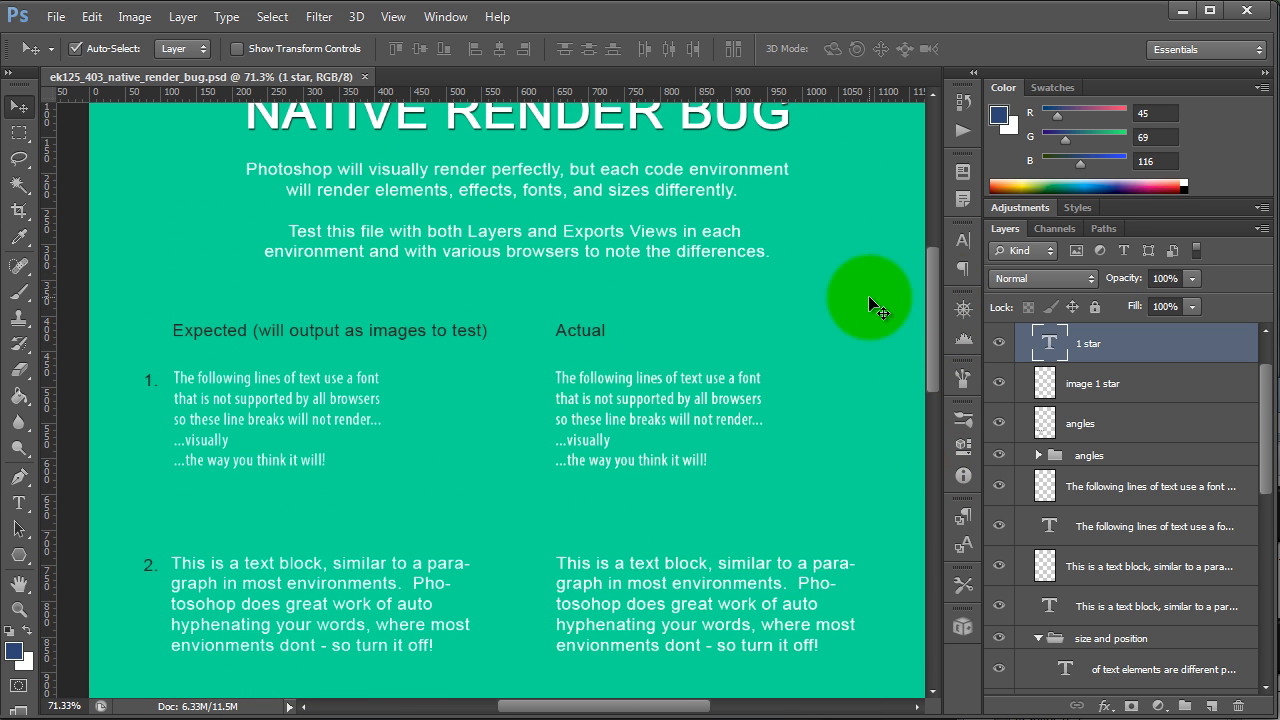
{"action": "left_click", "coordinate": [963, 627]}
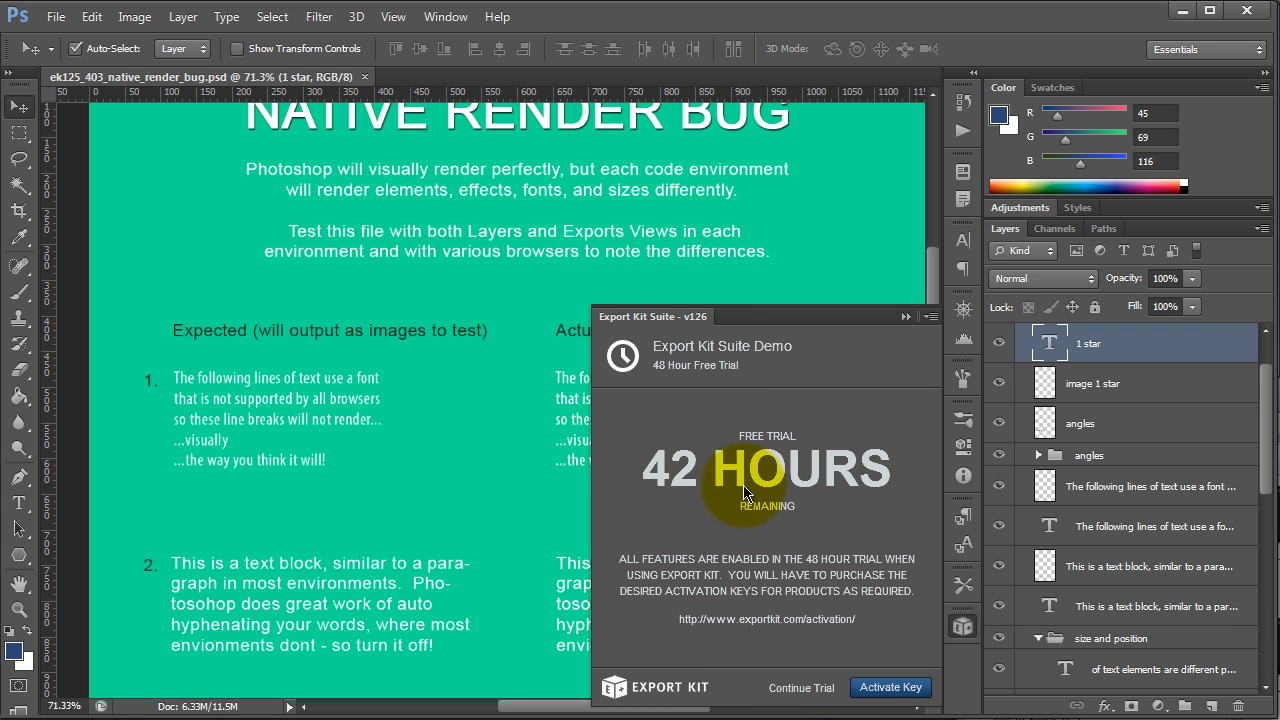
{"action": "left_click", "coordinate": [806, 683]}
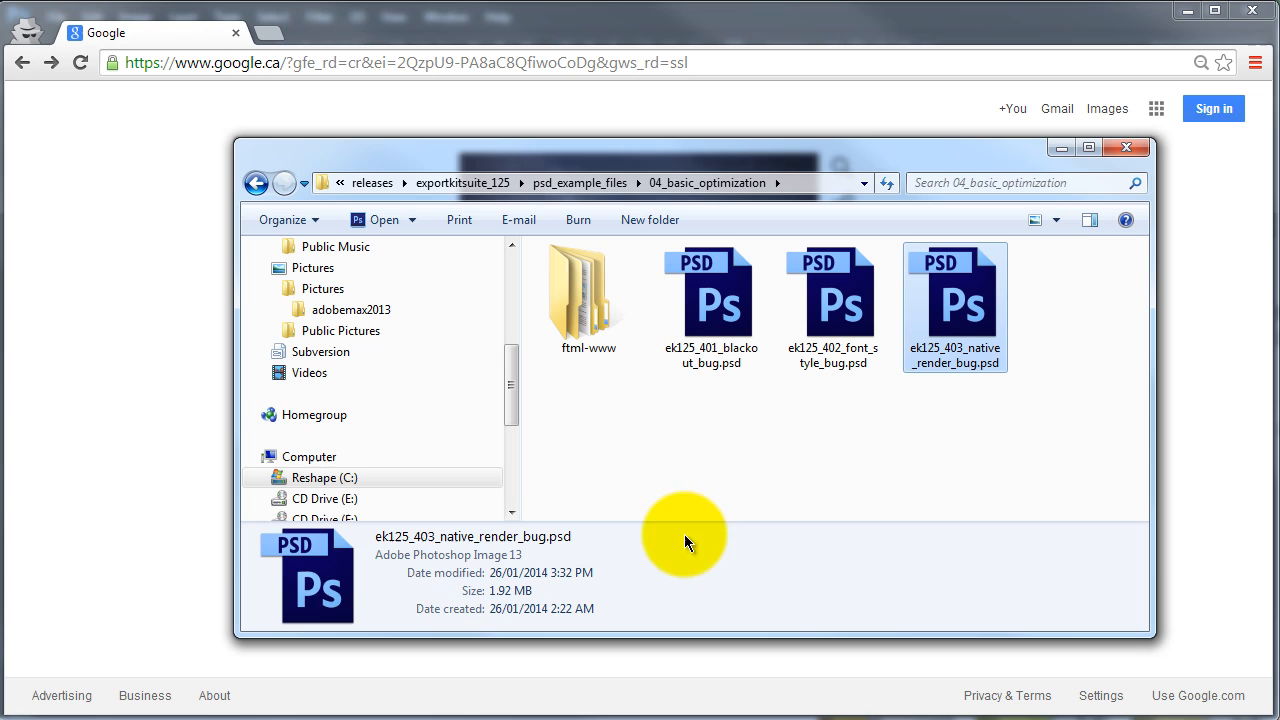
Step: In File Explorer, open the html5 folder inside ftml-www and load the ek125_403_native_render_bug HTML file in the browser
{"action": "left_click", "coordinate": [691, 476]}
{"action": "double_click", "coordinate": [600, 316]}
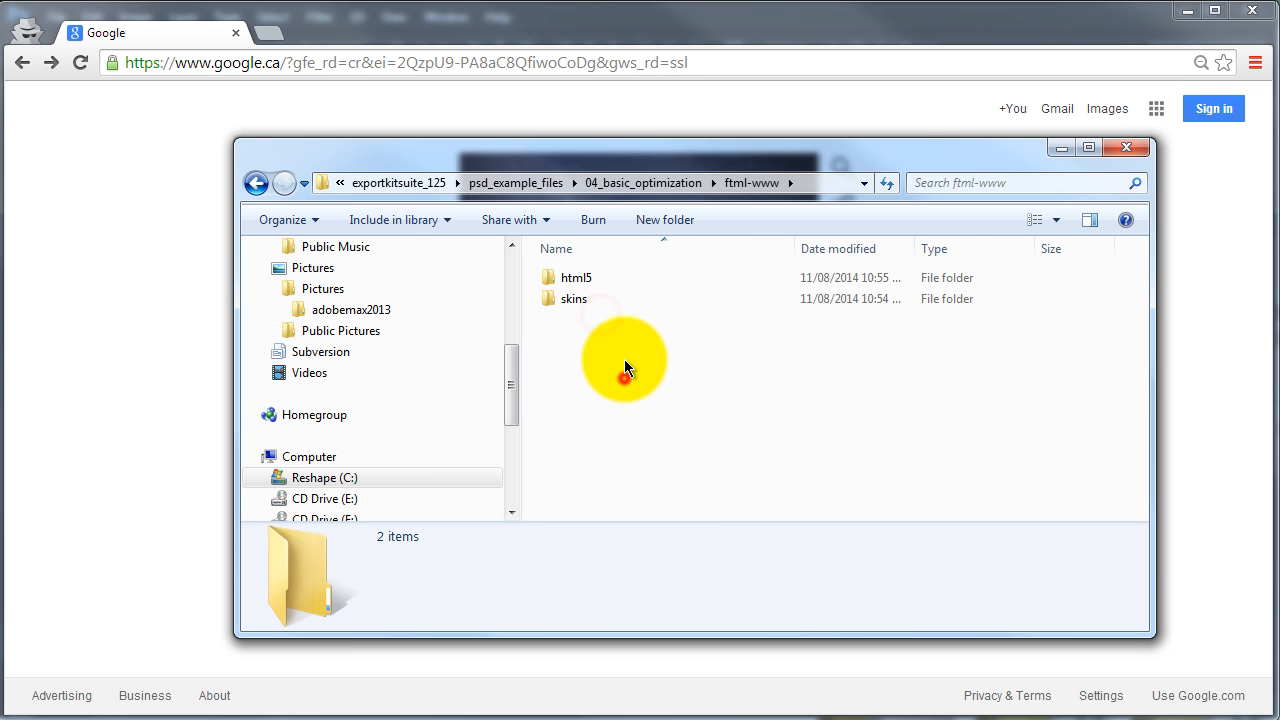
{"action": "double_click", "coordinate": [605, 277]}
{"action": "left_click", "coordinate": [624, 300]}
{"action": "left_click_drag", "start_coordinate": [624, 300], "coordinate": [167, 286]}
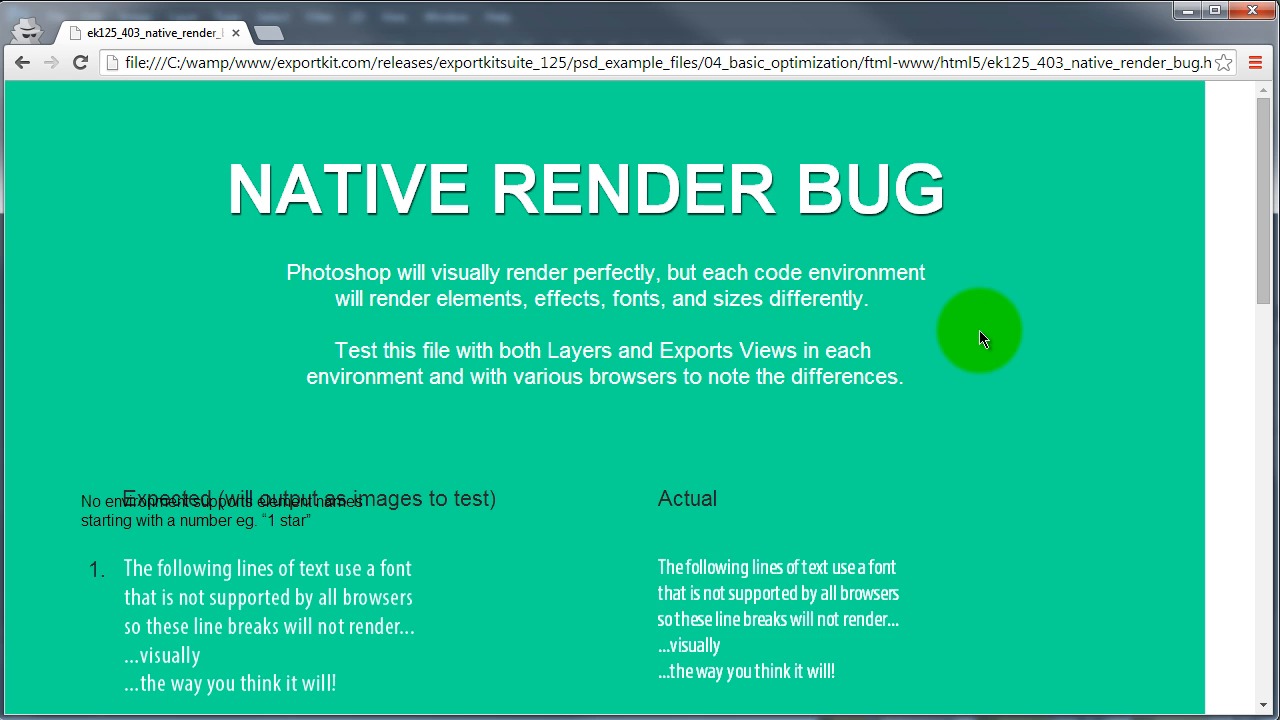
Step: Highlight the item 6 text near the Expected heading on the exported page and review the HTML5 export options in Photoshop
{"action": "scroll", "coordinate": [975, 345], "scroll_direction": "down", "scroll_amount": 1}
{"action": "left_click_drag", "start_coordinate": [85, 400], "coordinate": [318, 421]}
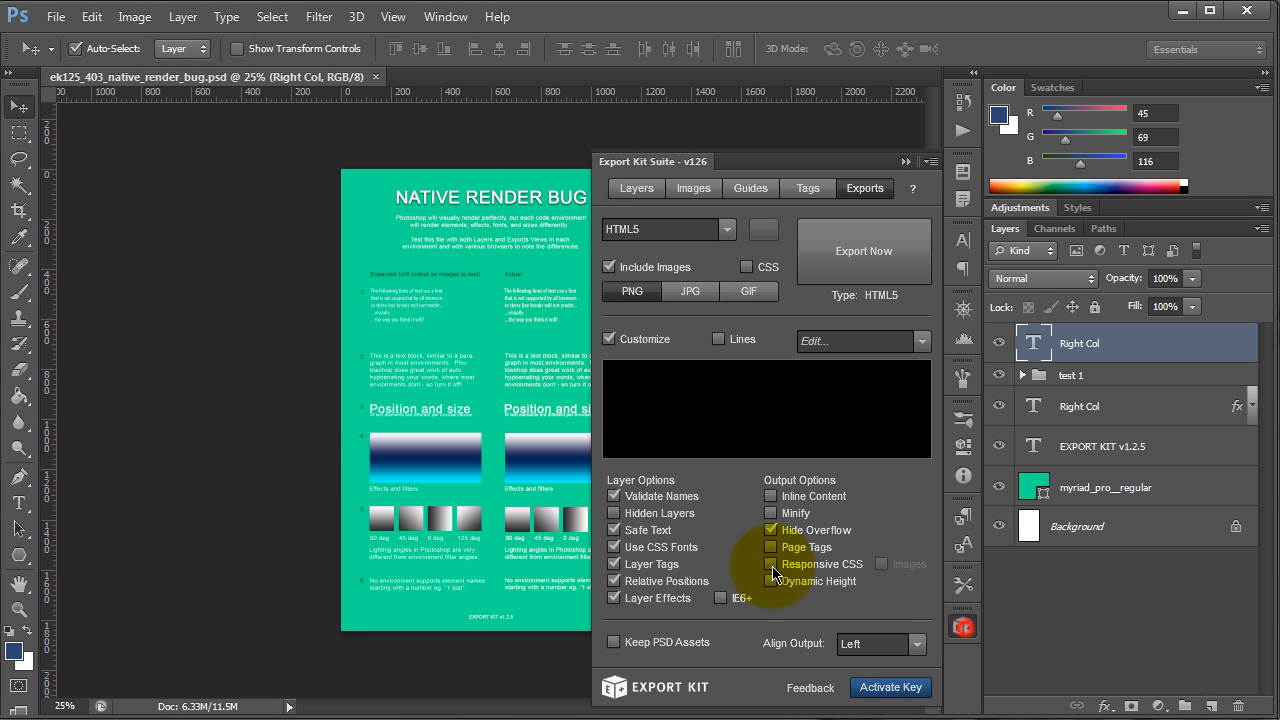
{"action": "key", "text": "Escape"}
{"action": "left_click", "coordinate": [590, 597]}
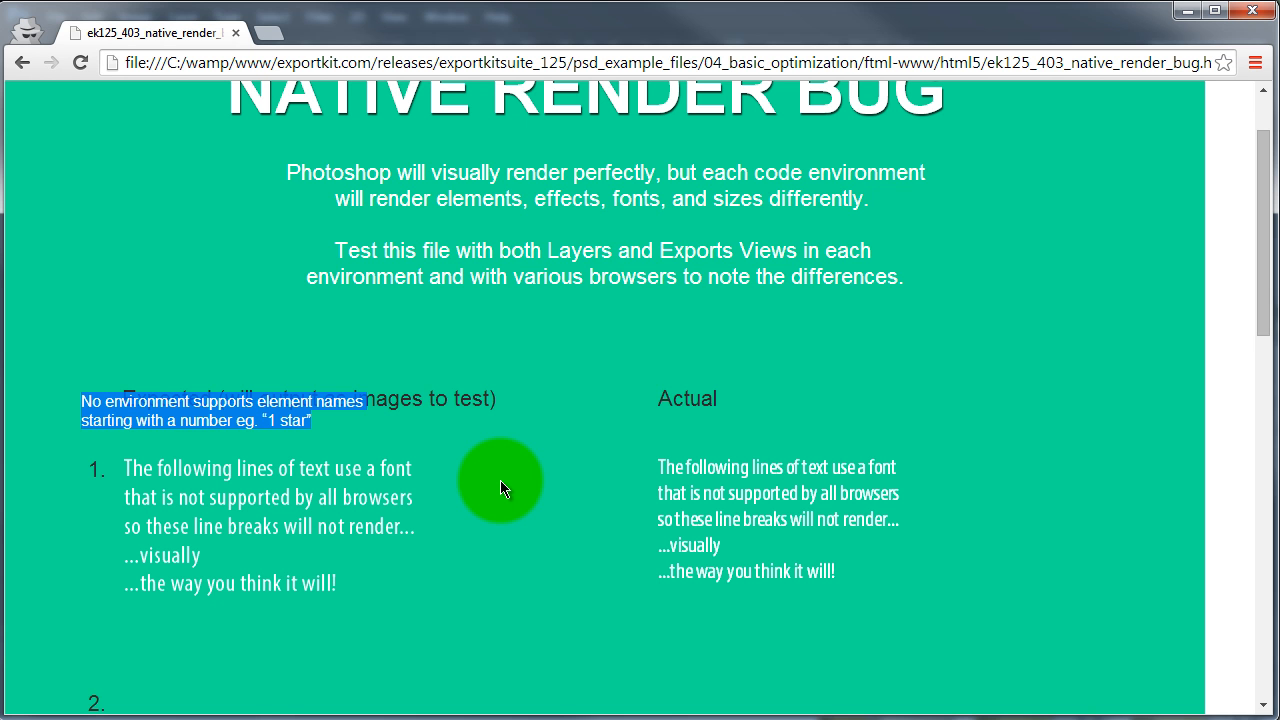
{"action": "left_click", "coordinate": [498, 556]}
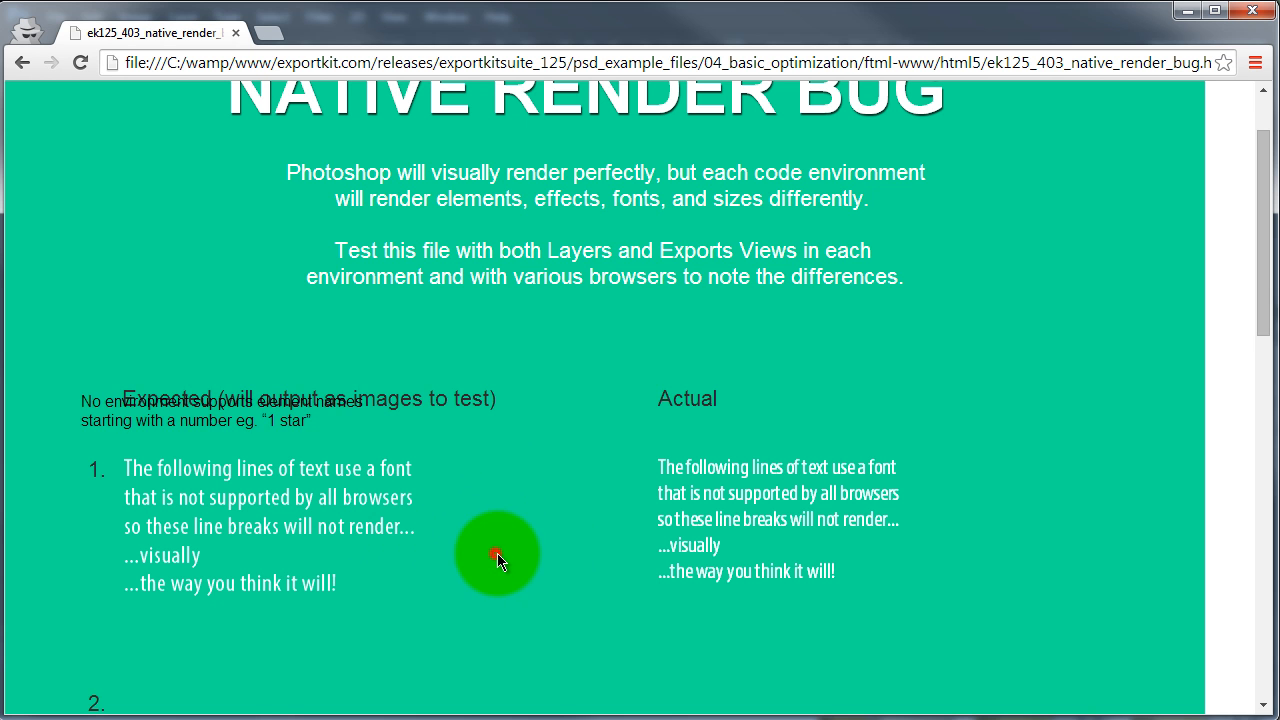
Step: Highlight the item 1 text in the Actual column to compare its font and line breaks with the Expected image
{"action": "scroll", "coordinate": [472, 466], "scroll_direction": "down", "scroll_amount": 1}
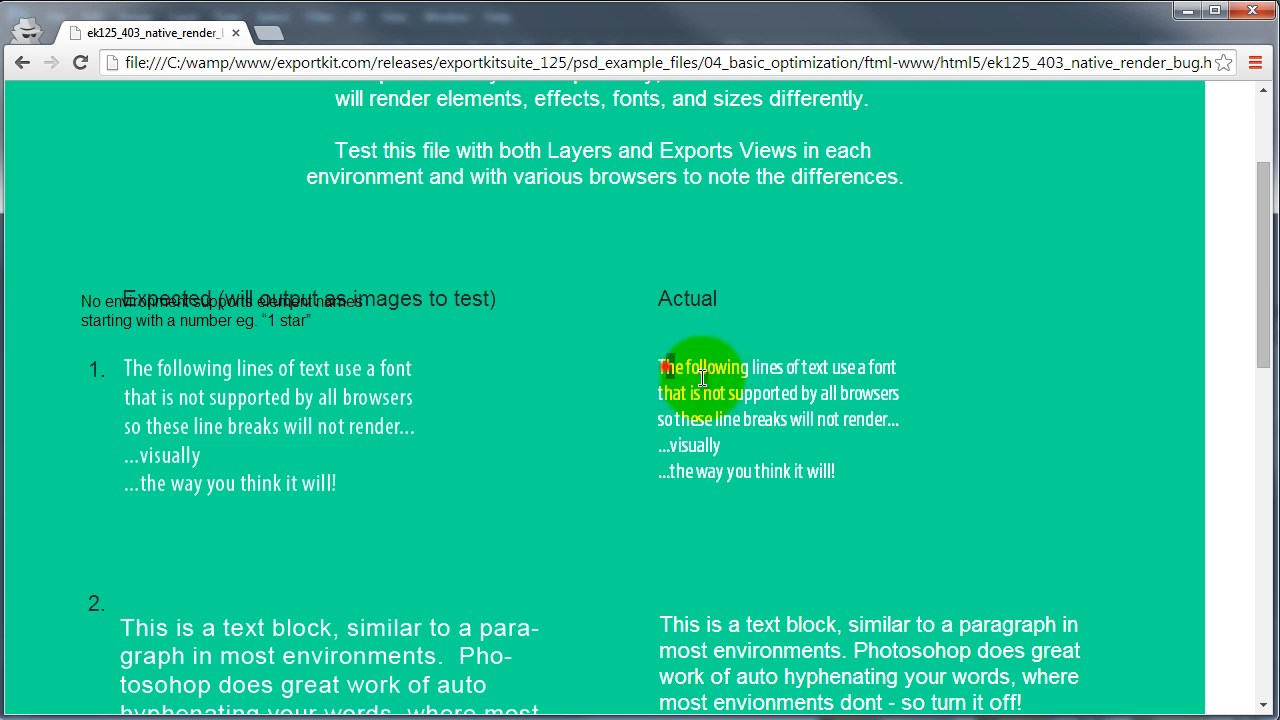
{"action": "left_click_drag", "start_coordinate": [662, 366], "coordinate": [857, 475]}
{"action": "left_click", "coordinate": [845, 477]}
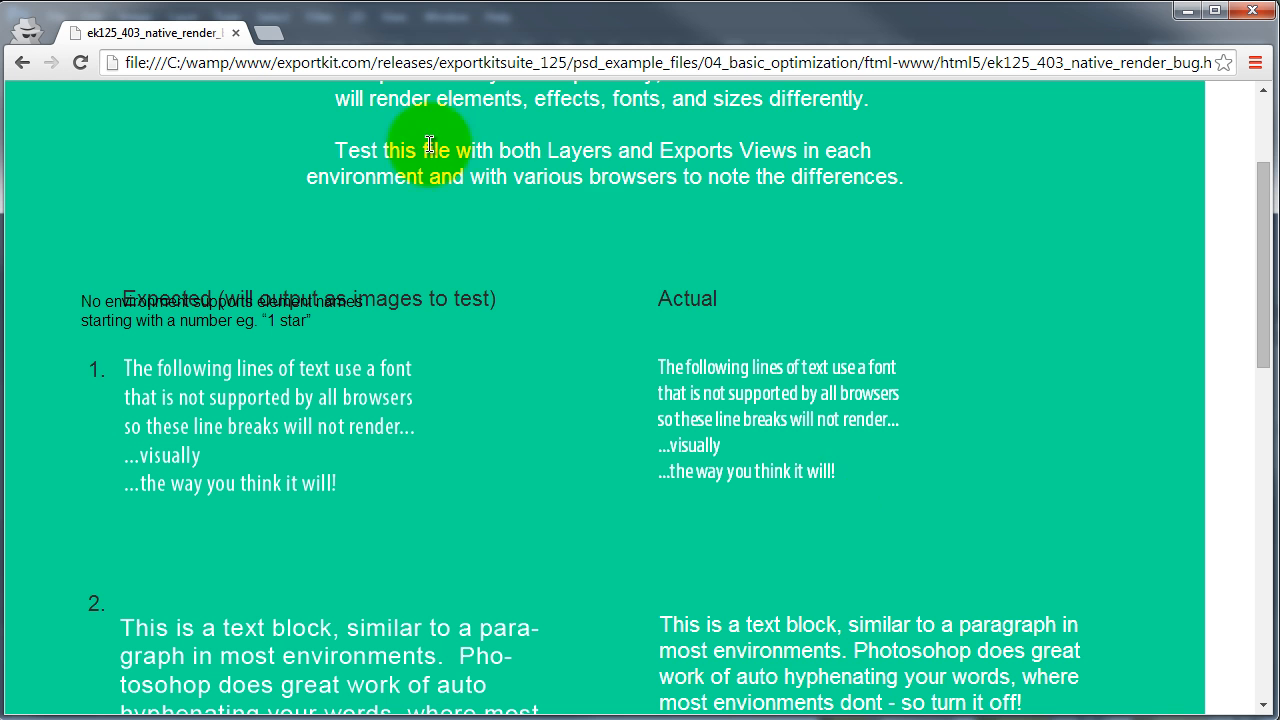
Step: Highlight the item 2 text block in the Actual column to compare its hyphenation with the Expected version
{"action": "scroll", "coordinate": [830, 476], "scroll_direction": "down", "scroll_amount": 4}
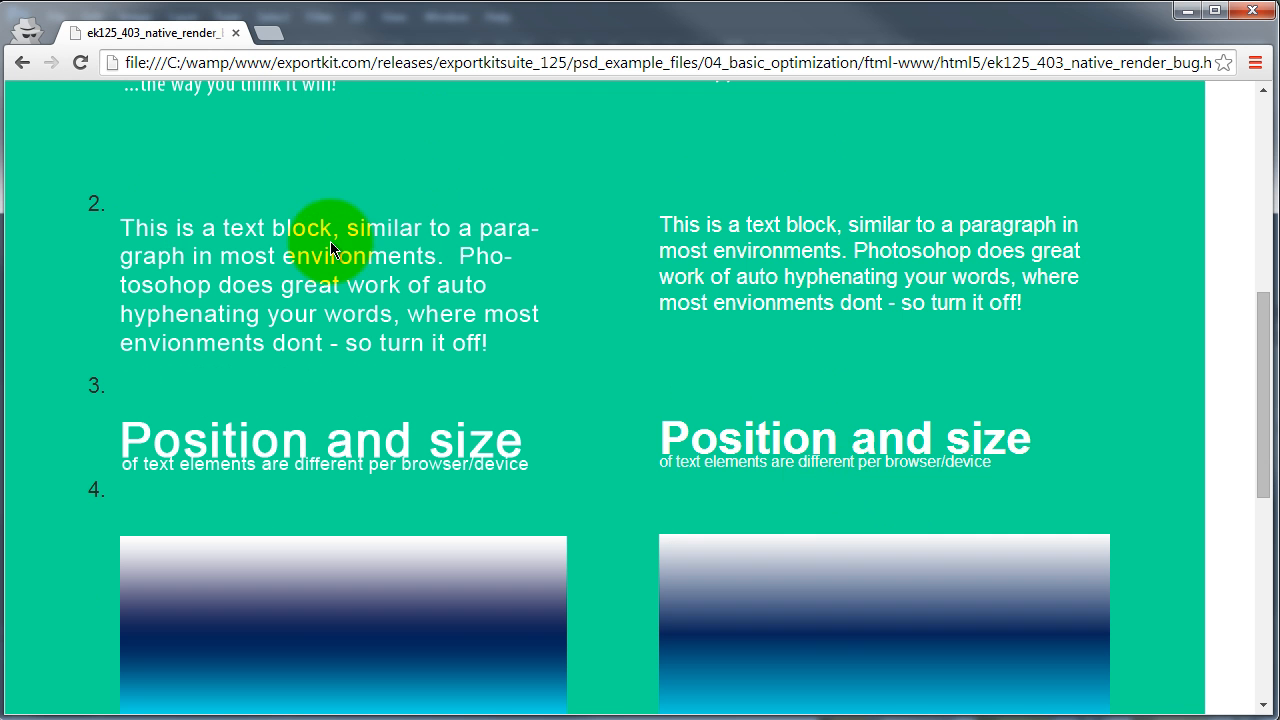
{"action": "scroll", "coordinate": [430, 262], "scroll_direction": "up", "scroll_amount": 1}
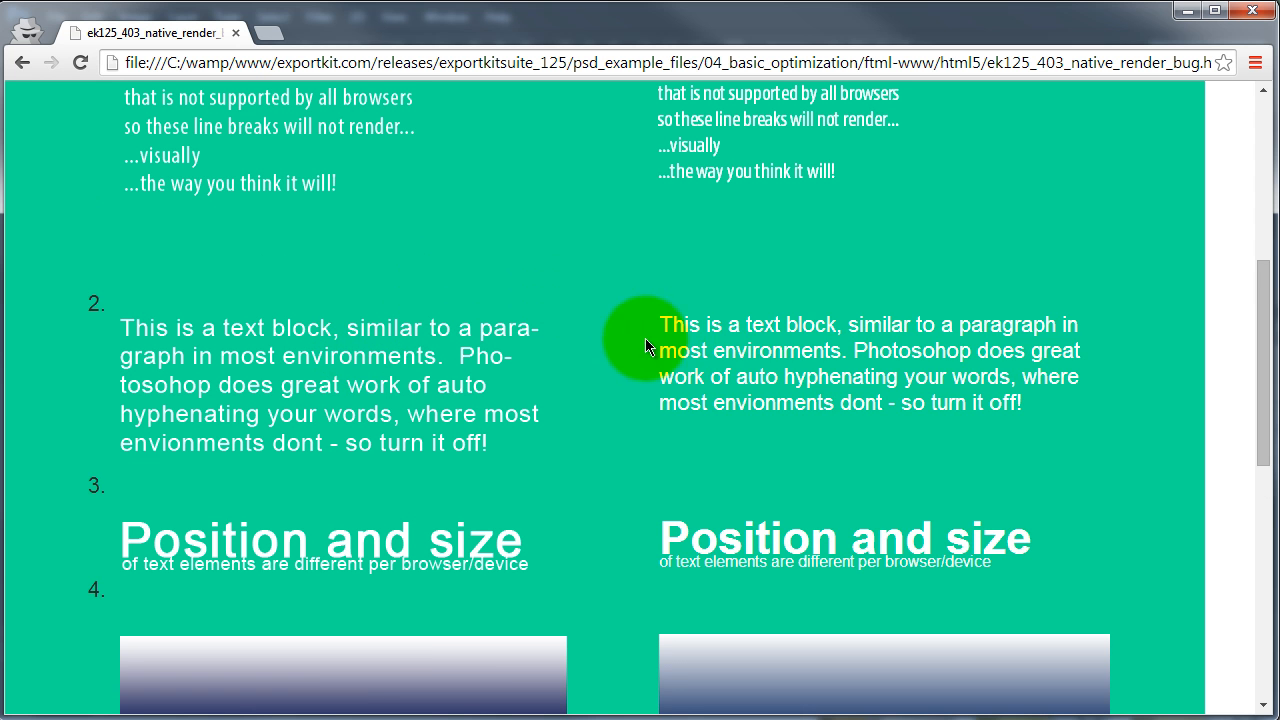
{"action": "left_click_drag", "start_coordinate": [688, 326], "coordinate": [840, 365]}
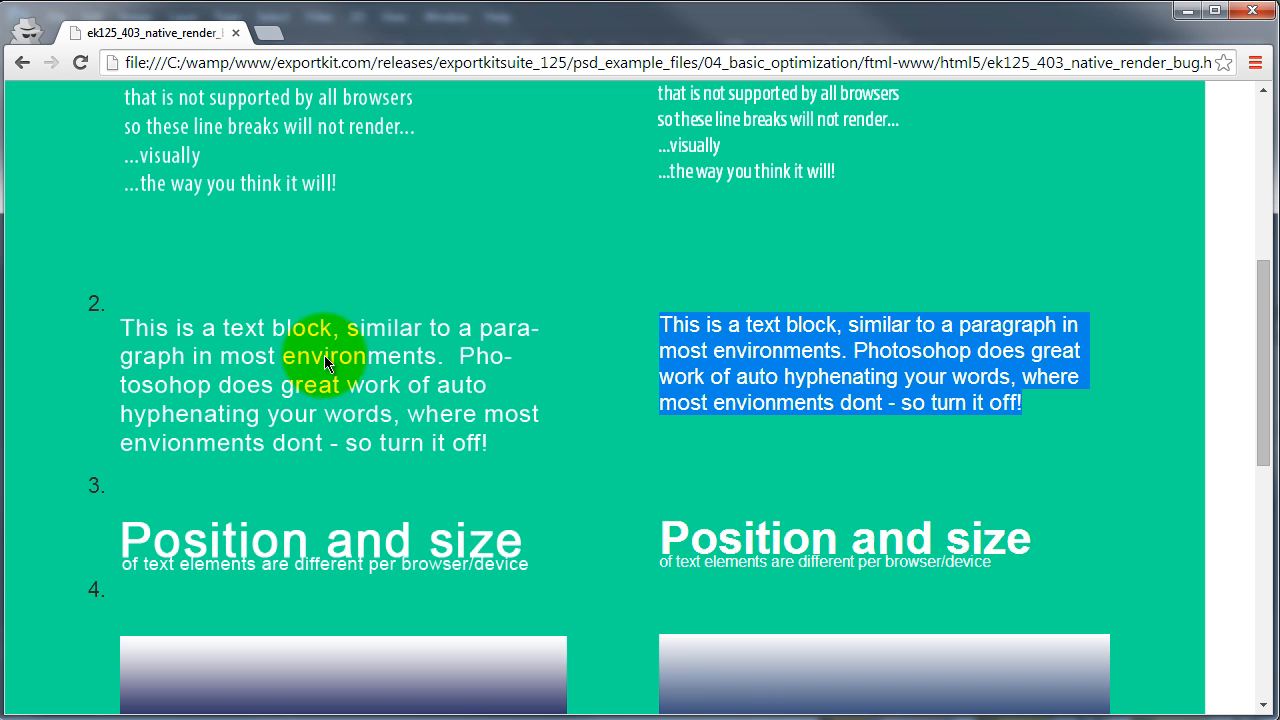
{"action": "left_click", "coordinate": [835, 378]}
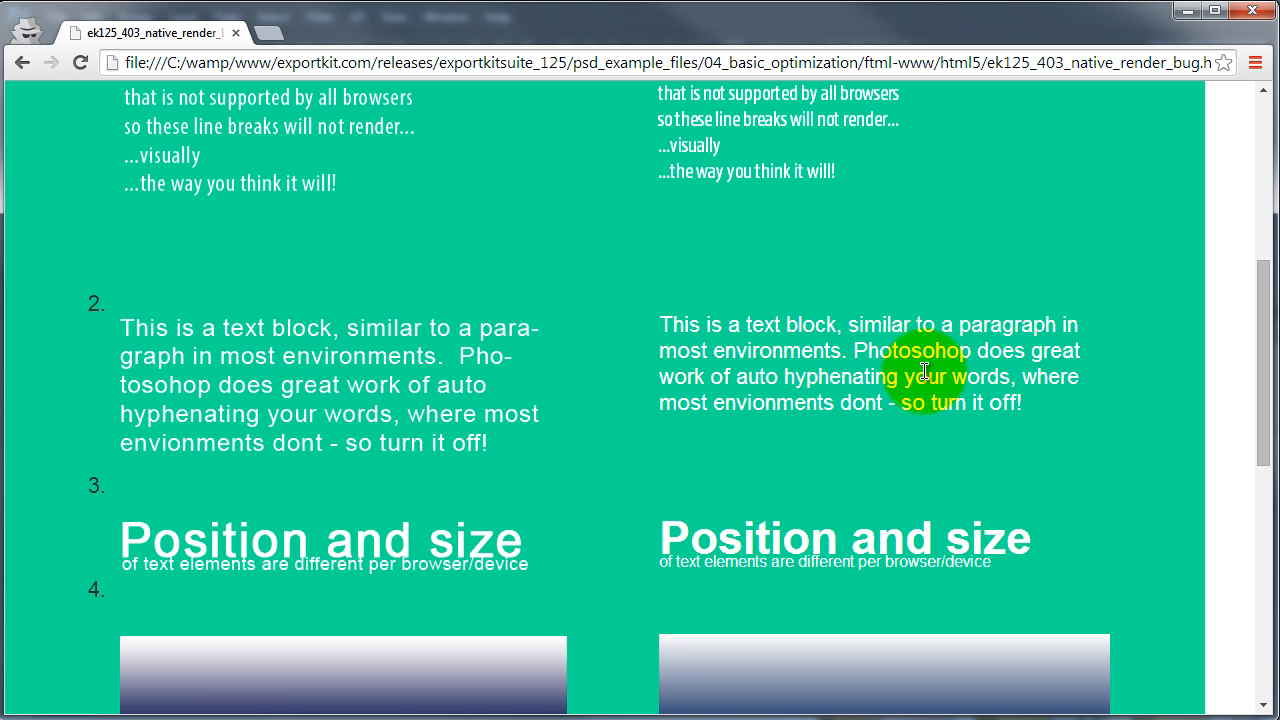
Step: Highlight the Actual column's "Position and size" heading and the small line beneath it to compare them with the Expected versions
{"action": "scroll", "coordinate": [1050, 360], "scroll_direction": "down", "scroll_amount": 1}
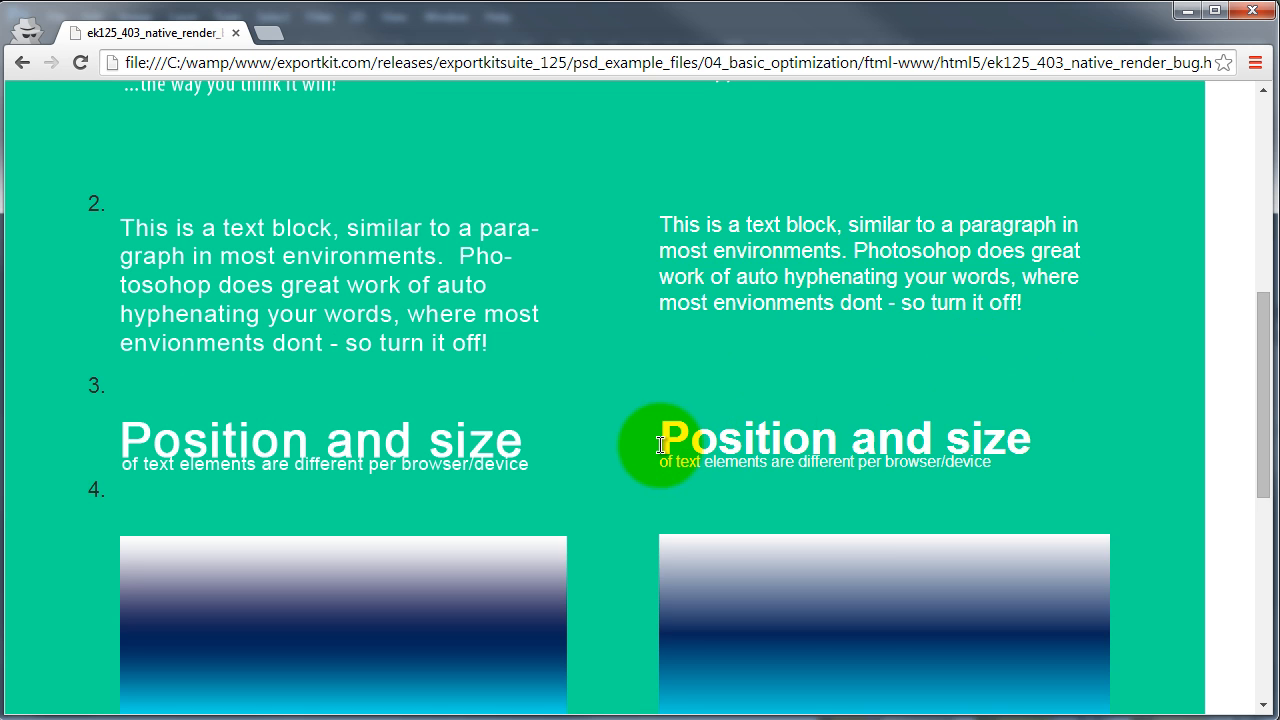
{"action": "left_click_drag", "start_coordinate": [660, 444], "coordinate": [1044, 447]}
{"action": "left_click", "coordinate": [1010, 437]}
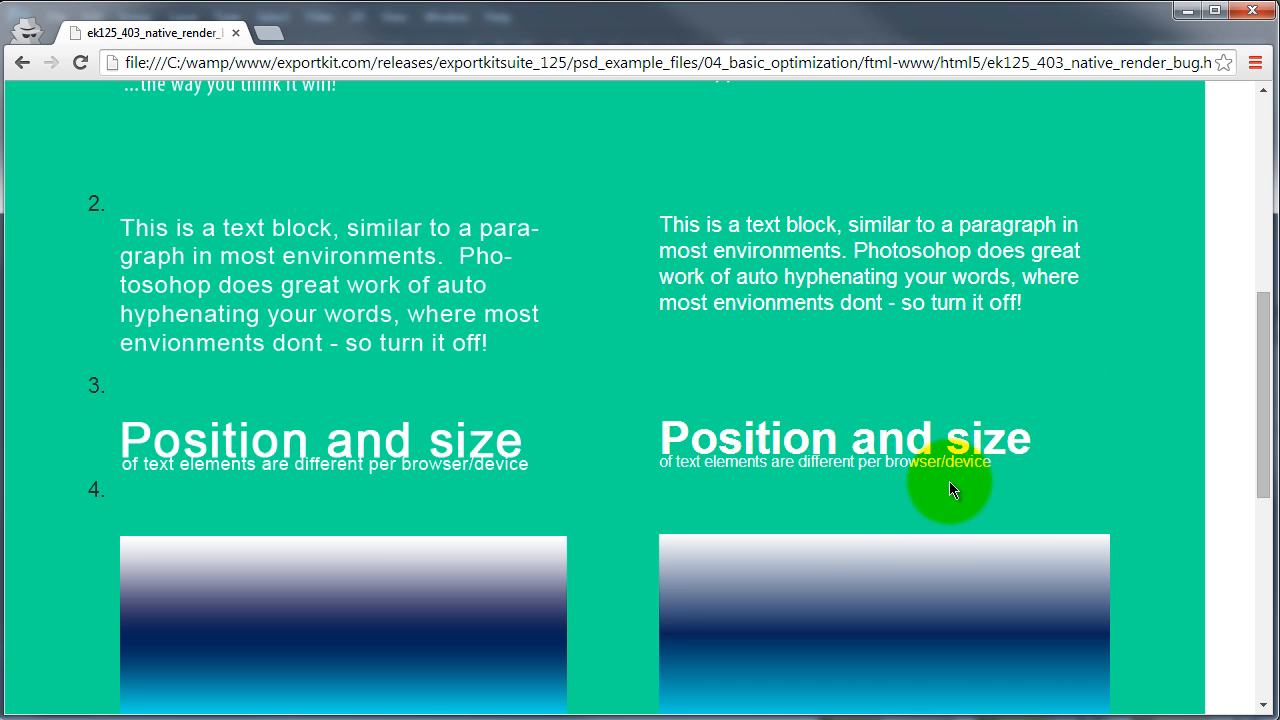
{"action": "left_click_drag", "start_coordinate": [997, 464], "coordinate": [657, 478]}
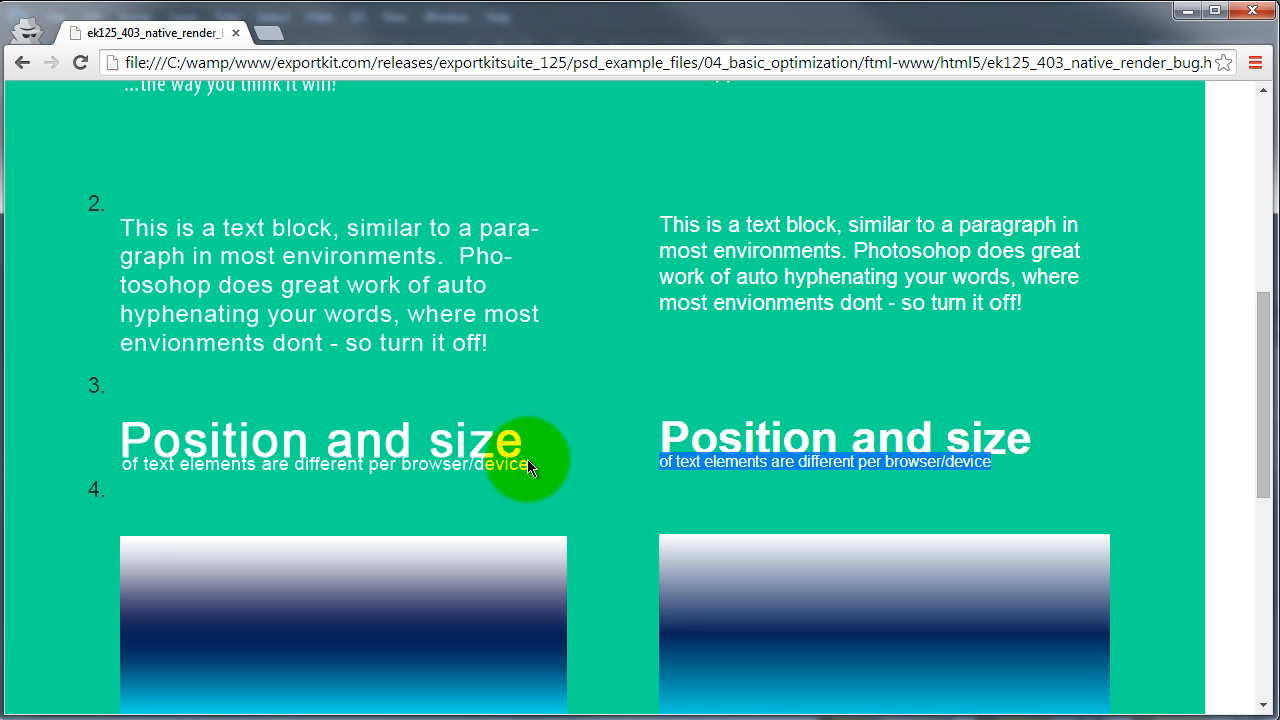
{"action": "left_click", "coordinate": [1036, 481]}
{"action": "triple_click", "coordinate": [975, 460]}
{"action": "left_click", "coordinate": [1017, 450]}
Step: Compare the item 4 gradients, the item 5 lighting-angle squares and the item 6 area across both columns of the exported page
{"action": "scroll", "coordinate": [1137, 475], "scroll_direction": "down", "scroll_amount": 3}
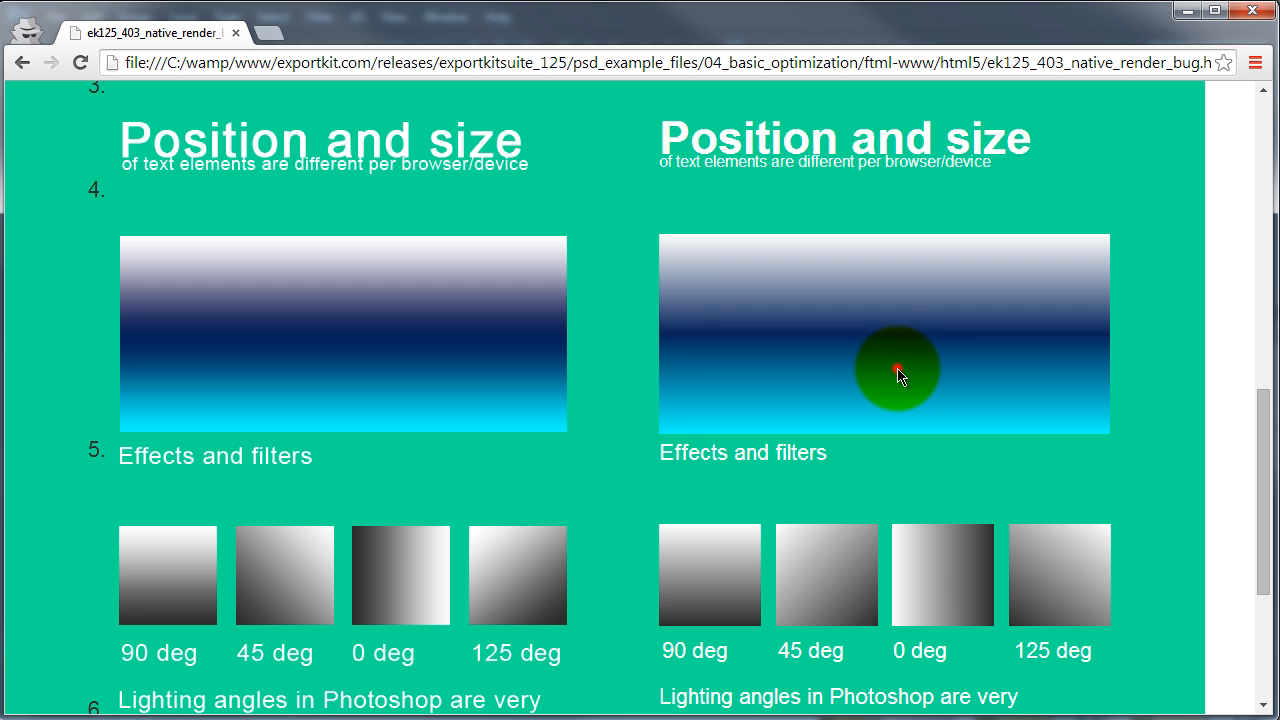
{"action": "left_click", "coordinate": [836, 352]}
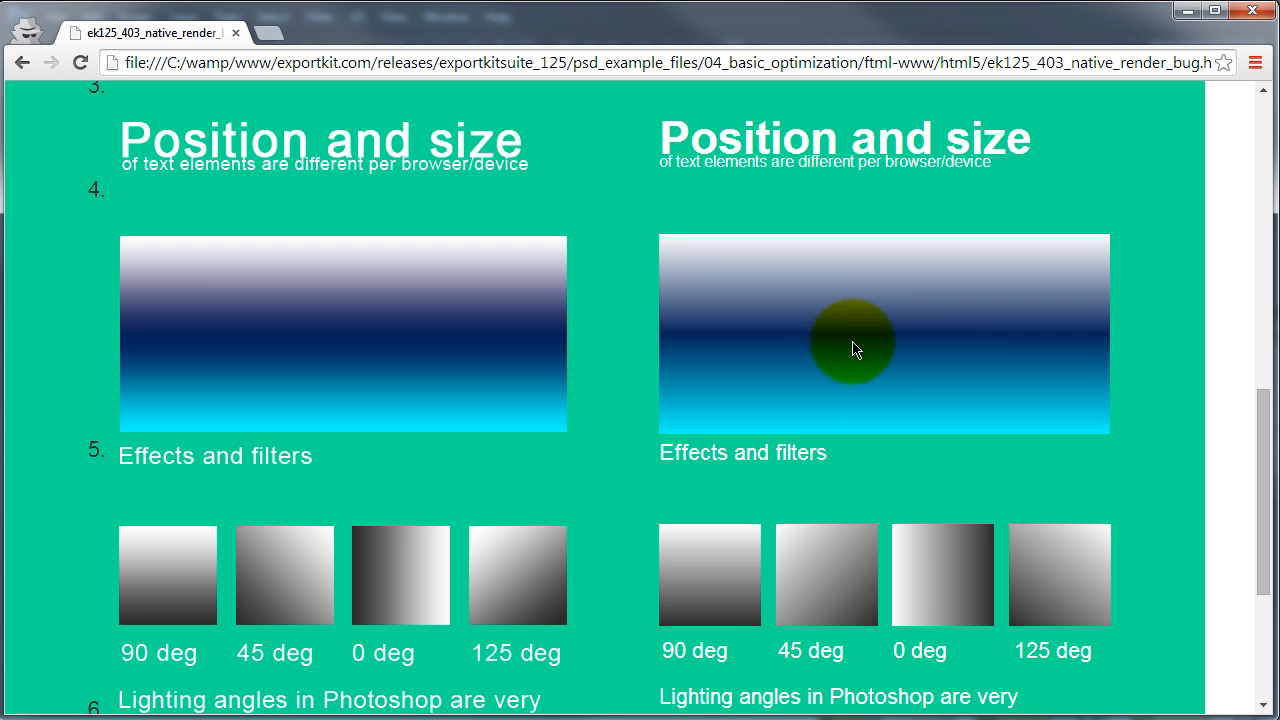
{"action": "scroll", "coordinate": [969, 476], "scroll_direction": "down", "scroll_amount": 2}
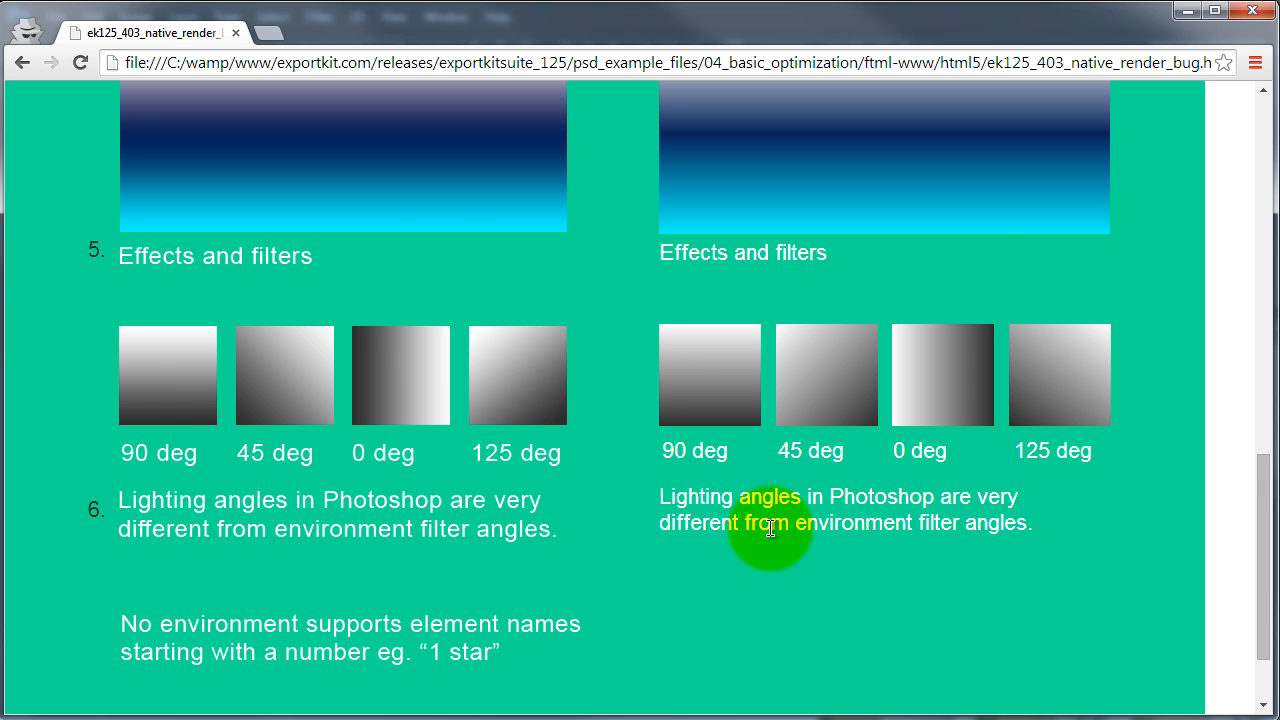
{"action": "scroll", "coordinate": [771, 543], "scroll_direction": "down", "scroll_amount": 1}
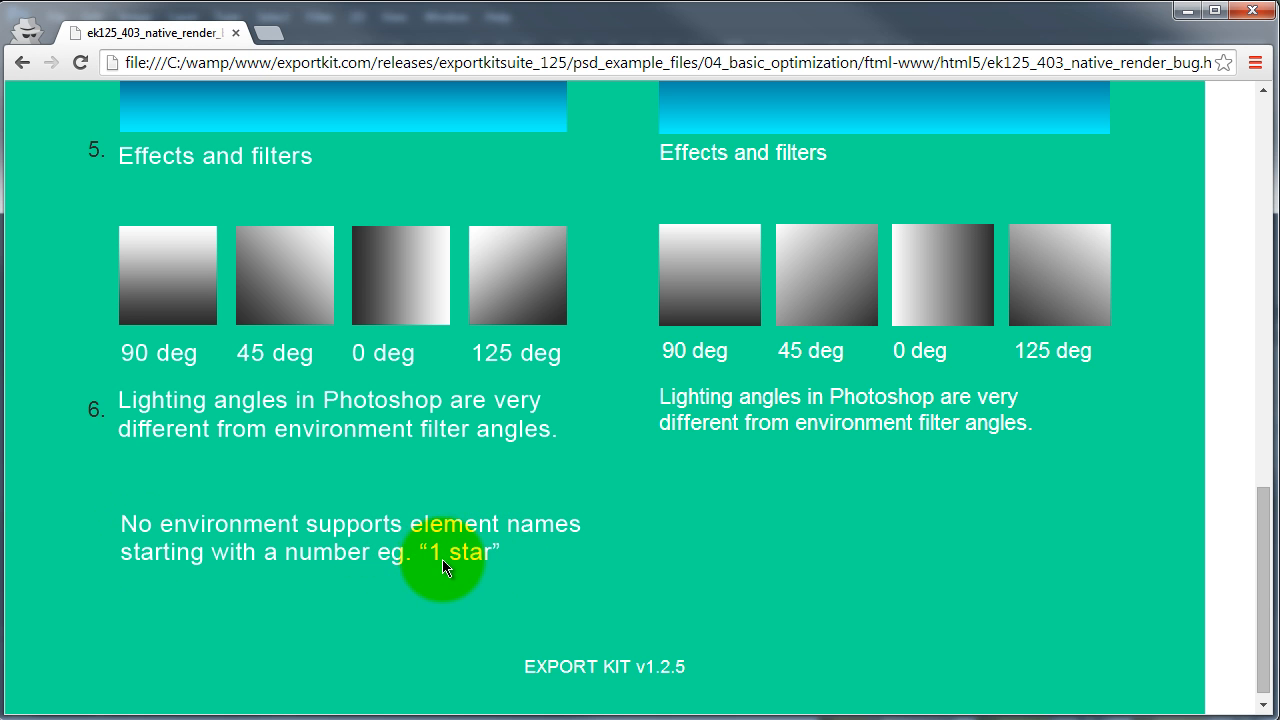
Step: Go back to the "1 star" text beside the Expected heading and highlight it to check its placement
{"action": "scroll", "coordinate": [537, 555], "scroll_direction": "up", "scroll_amount": 10}
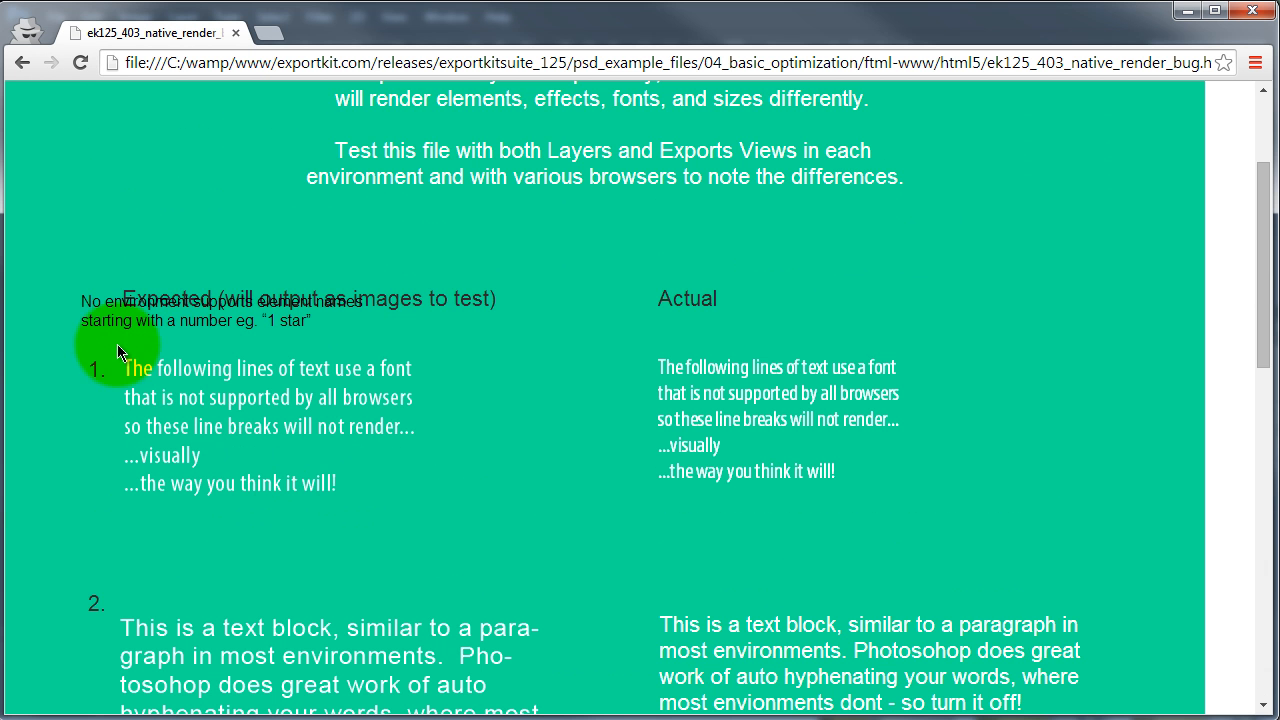
{"action": "left_click_drag", "start_coordinate": [87, 303], "coordinate": [667, 322]}
{"action": "scroll", "coordinate": [407, 334], "scroll_direction": "down", "scroll_amount": 1}
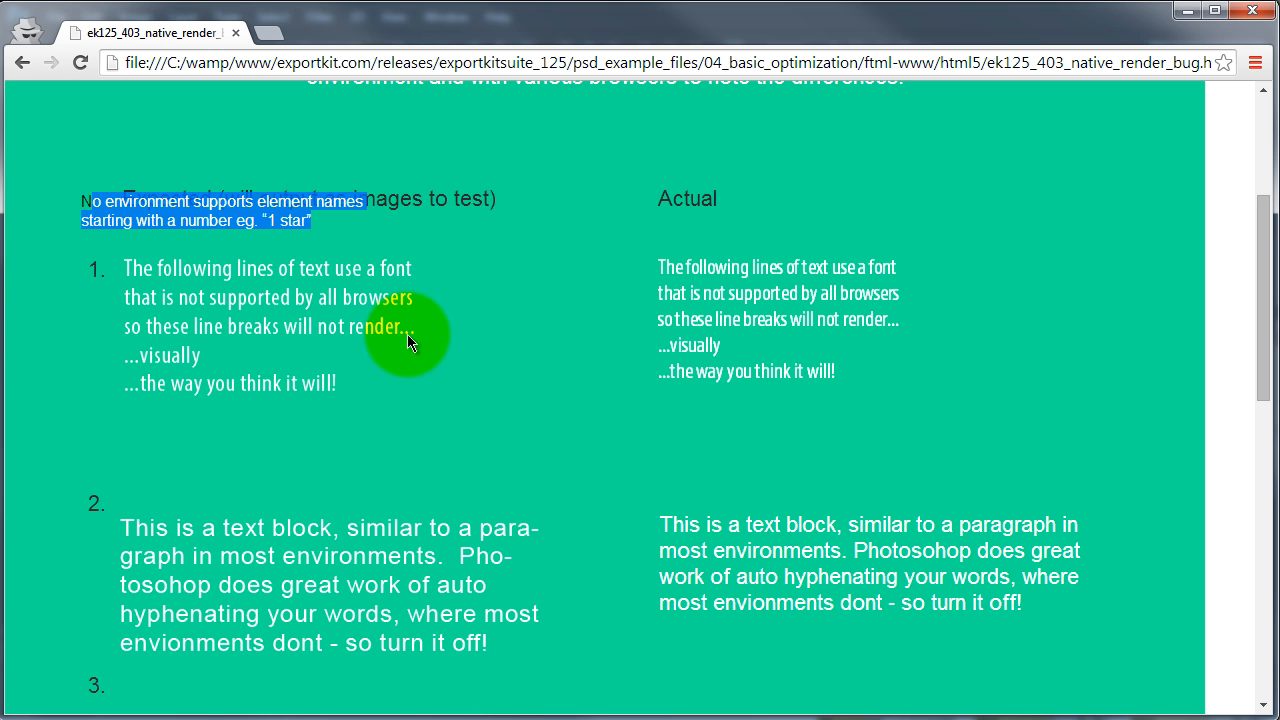
{"action": "left_click", "coordinate": [100, 206]}
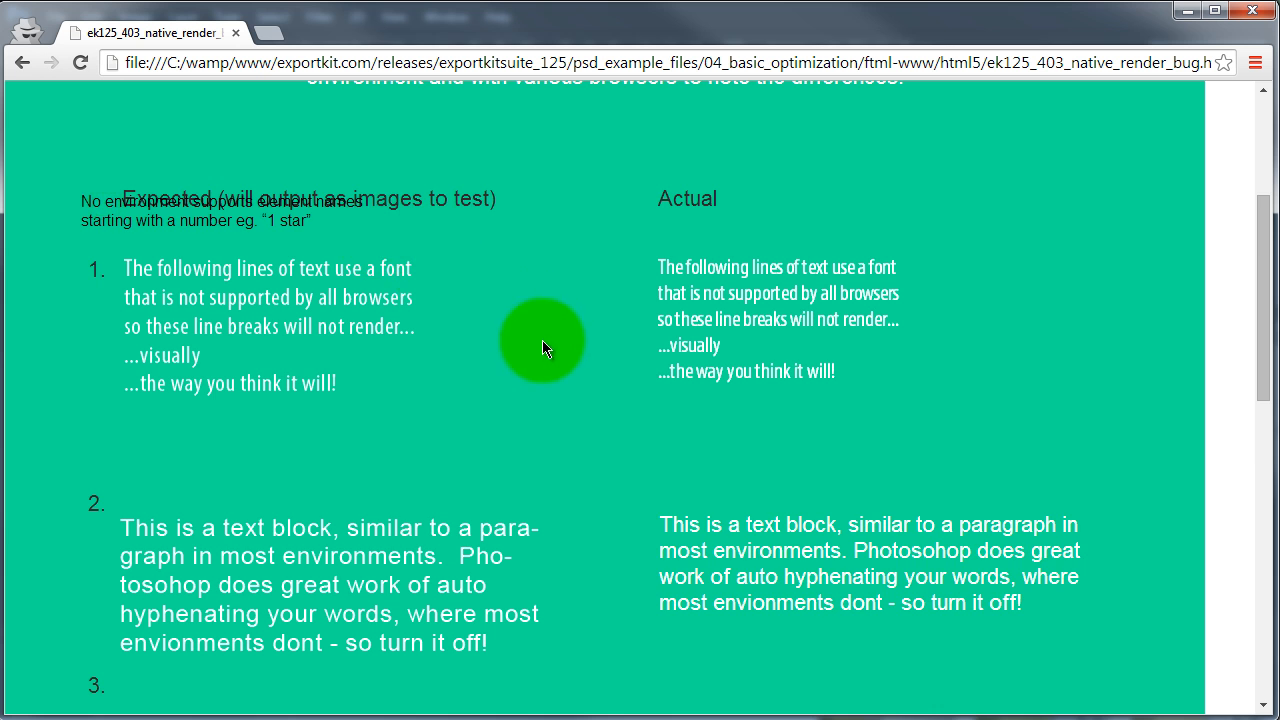
Step: Examine how the list numbers 1 to 6 line up with their items along the exported page
{"action": "scroll", "coordinate": [542, 350], "scroll_direction": "down", "scroll_amount": 2}
{"action": "scroll", "coordinate": [563, 377], "scroll_direction": "down", "scroll_amount": 2}
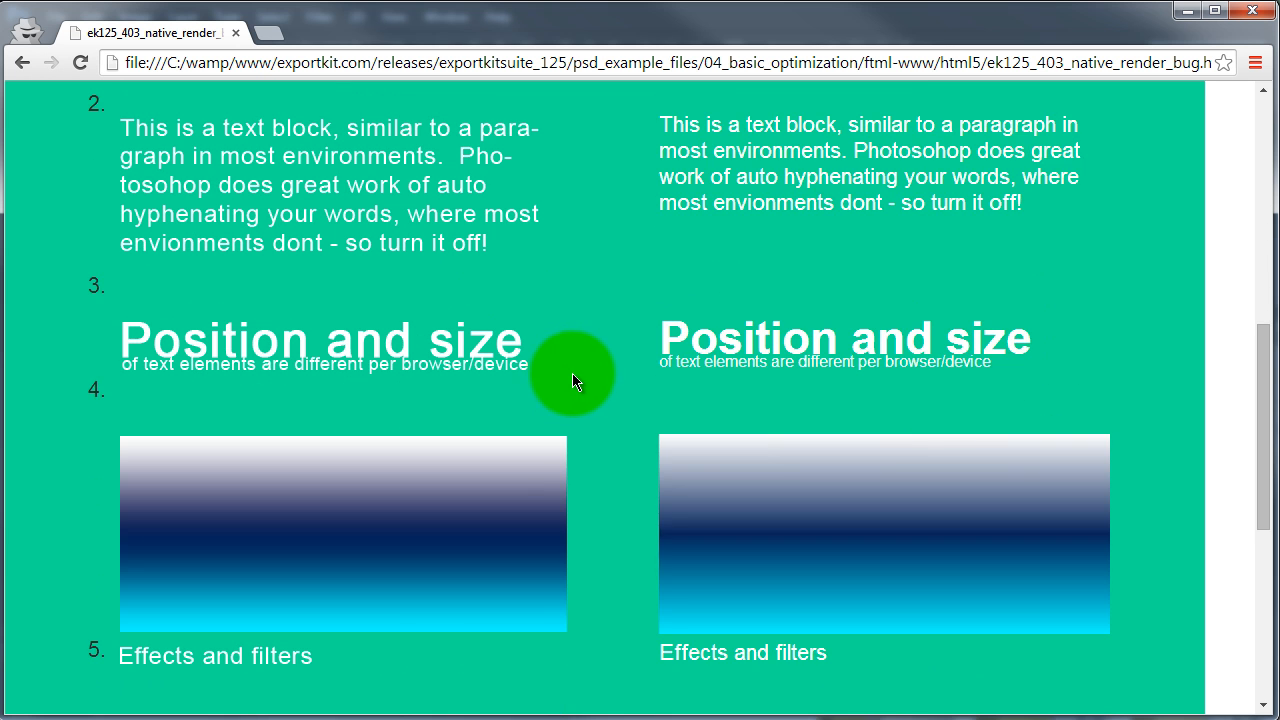
{"action": "scroll", "coordinate": [577, 379], "scroll_direction": "down", "scroll_amount": 4}
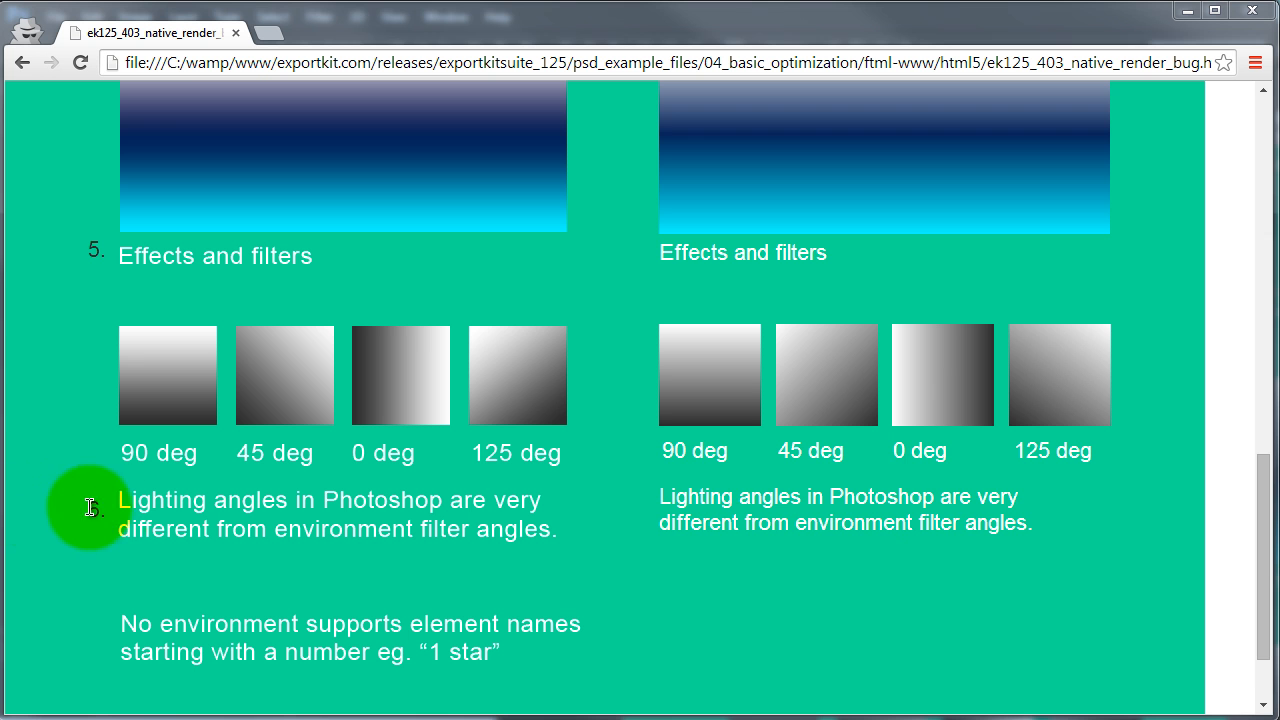
{"action": "left_click_drag", "start_coordinate": [1257, 535], "coordinate": [1256, 286]}
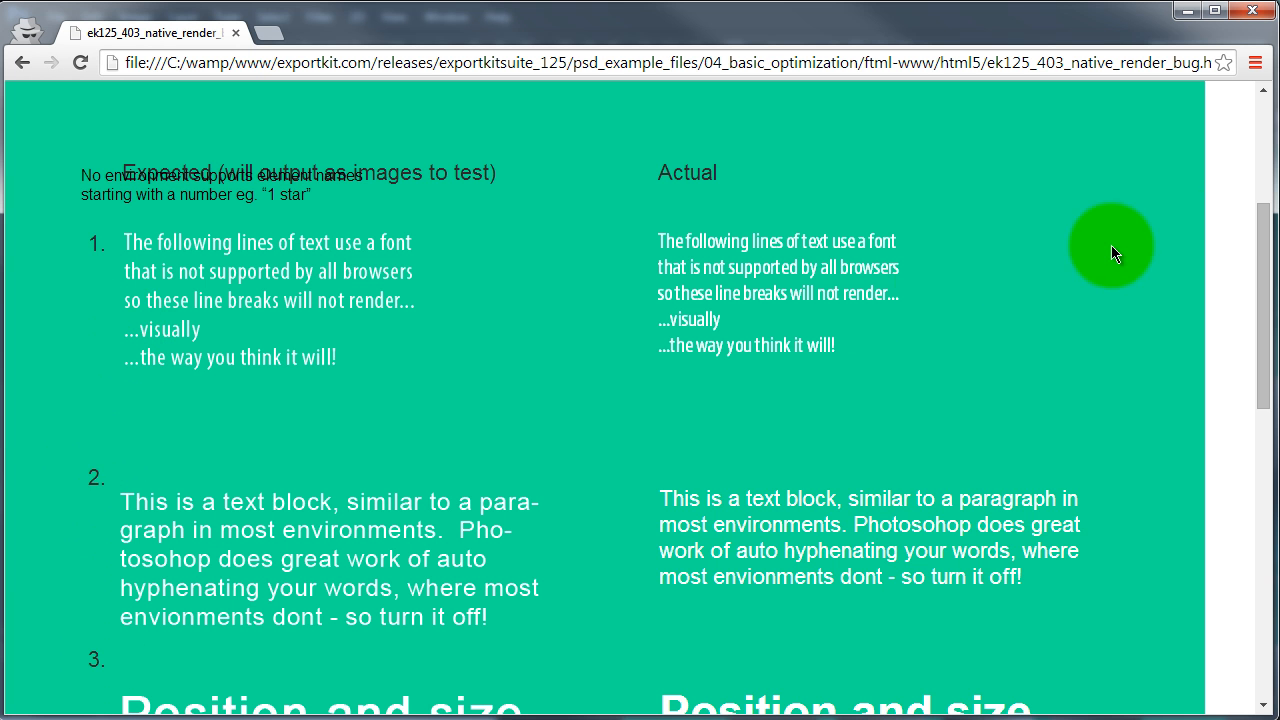
{"action": "left_click", "coordinate": [1266, 257]}
{"action": "left_click_drag", "start_coordinate": [1266, 257], "coordinate": [1267, 512]}
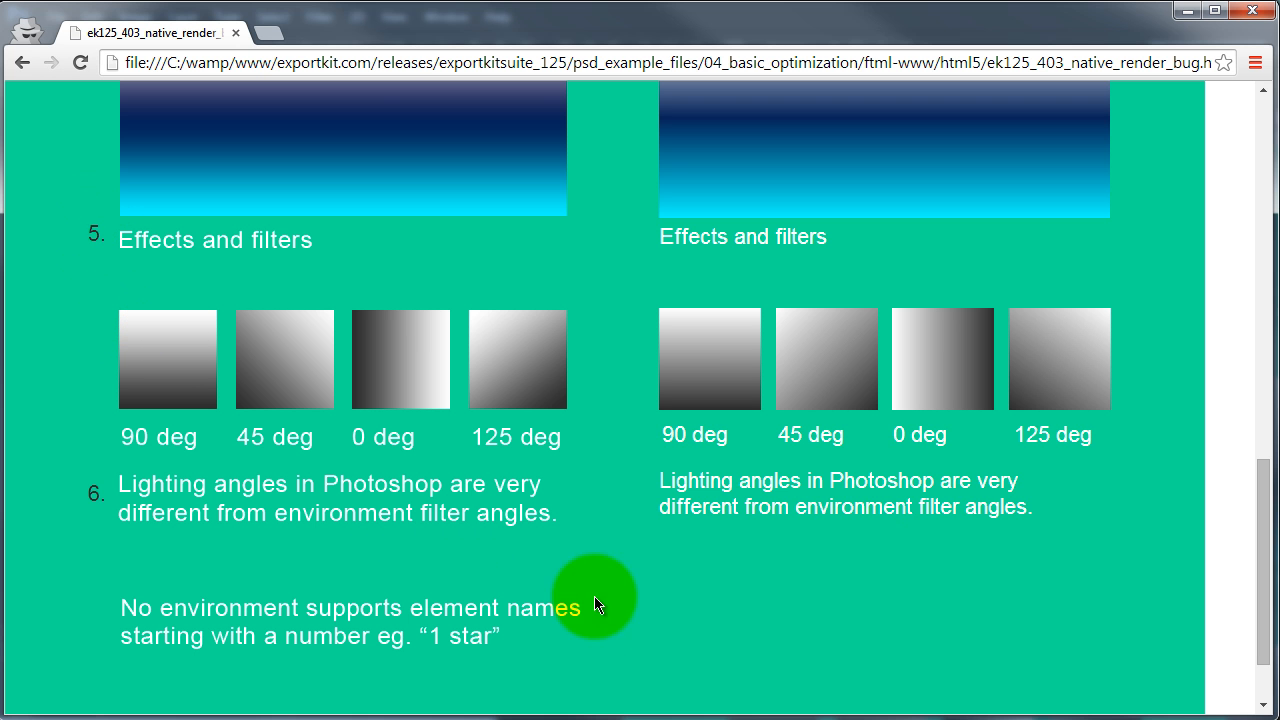
Step: Switch to Photoshop and place the text cursor in the numbered list beside item 1 to inspect its text layer
{"action": "key", "text": "alt+Tab"}
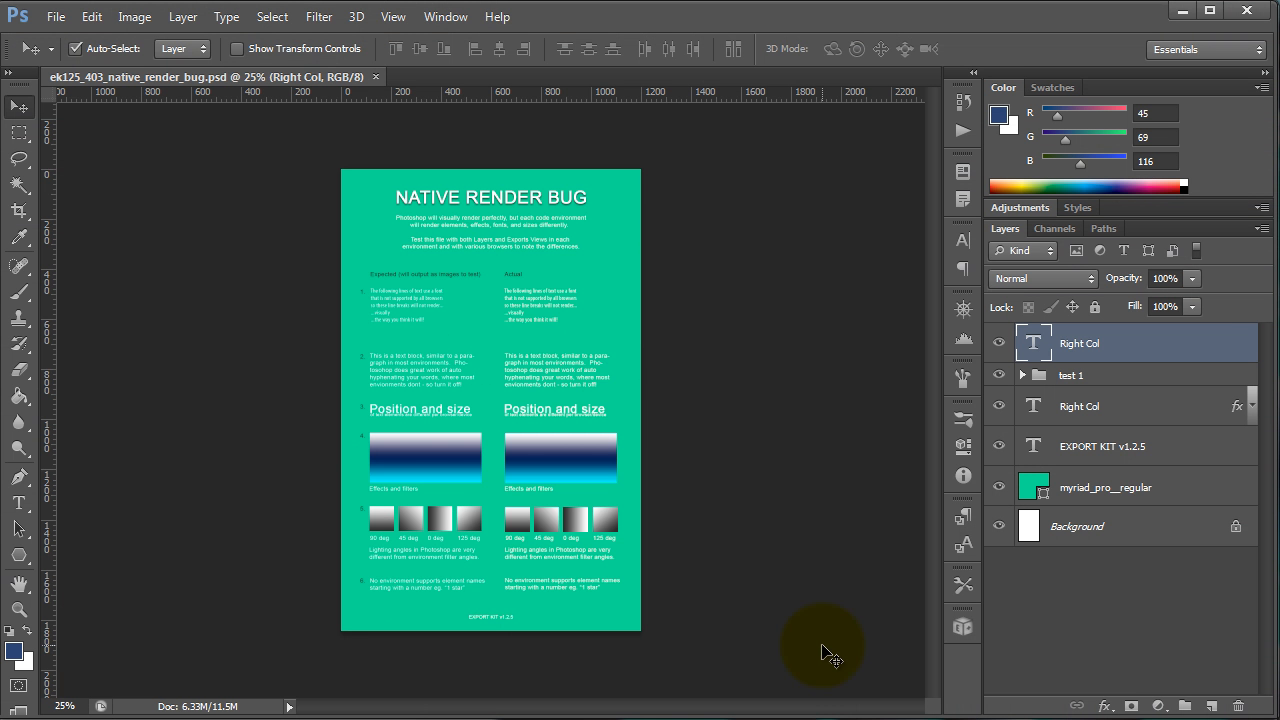
{"action": "left_click", "coordinate": [251, 282]}
{"action": "scroll", "coordinate": [346, 378], "scroll_direction": "up", "scroll_amount": 1}
{"action": "scroll", "coordinate": [349, 379], "scroll_direction": "up", "scroll_amount": 1}
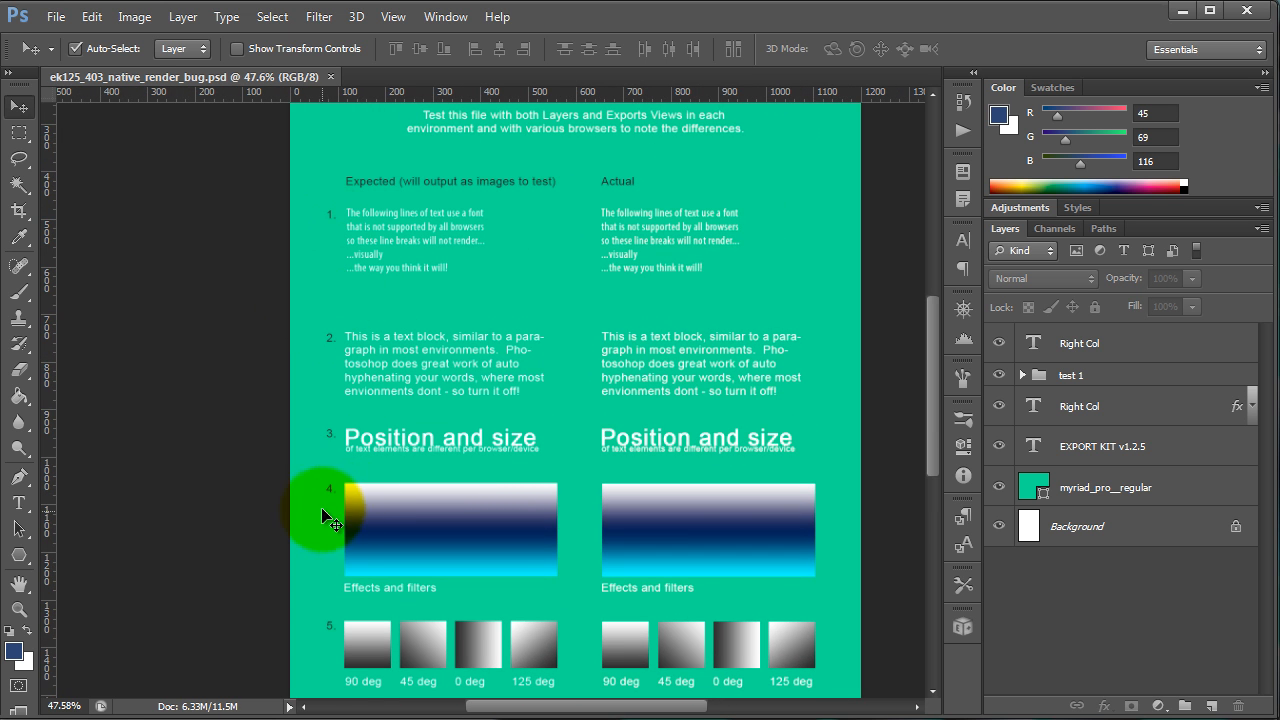
{"action": "scroll", "coordinate": [931, 400], "scroll_direction": "down", "scroll_amount": 1}
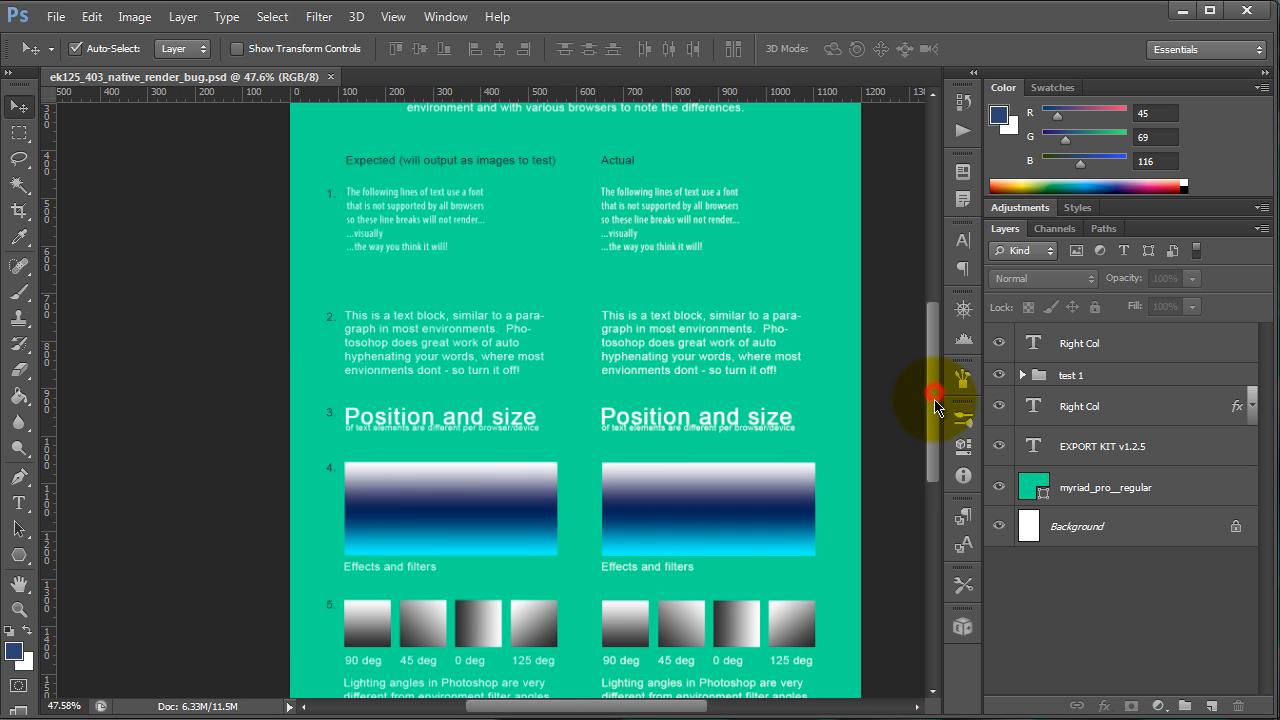
{"action": "key", "text": "t"}
{"action": "left_click", "coordinate": [332, 193]}
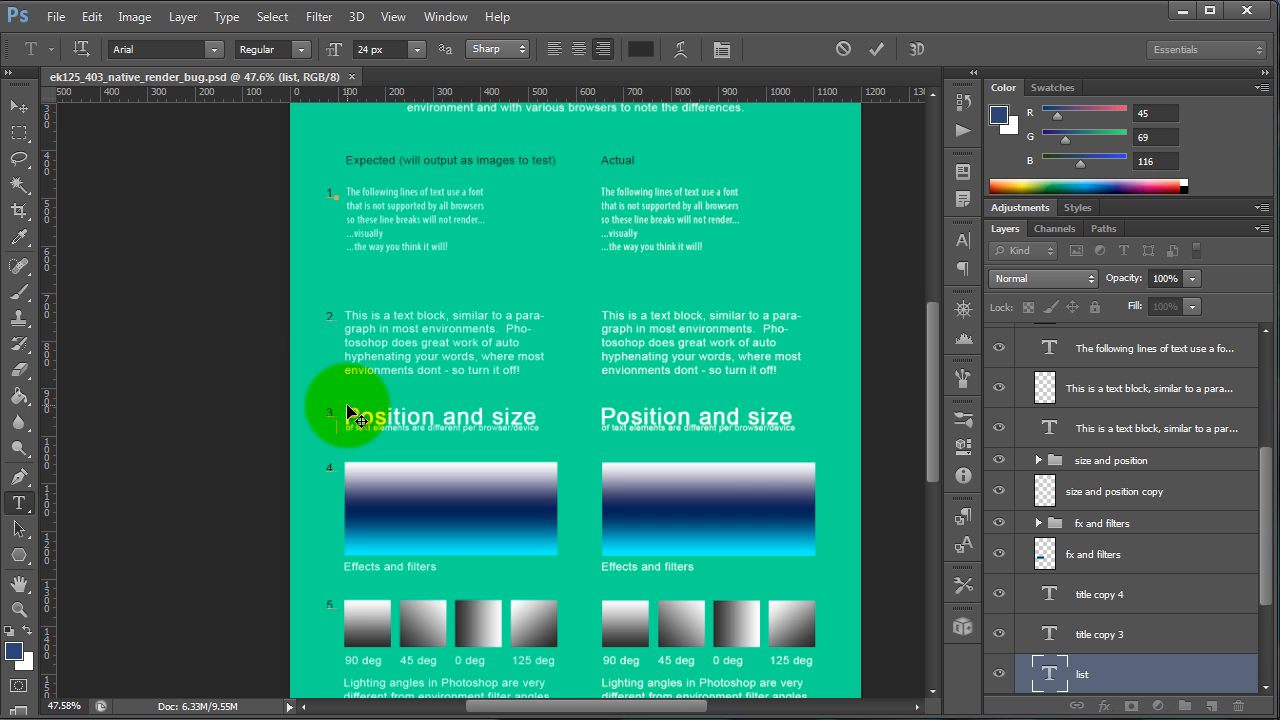
Step: Show the number list layer's bounds with Free Transform, inspect its full height, and return to the Move tool
{"action": "scroll", "coordinate": [157, 457], "scroll_direction": "up", "scroll_amount": 2}
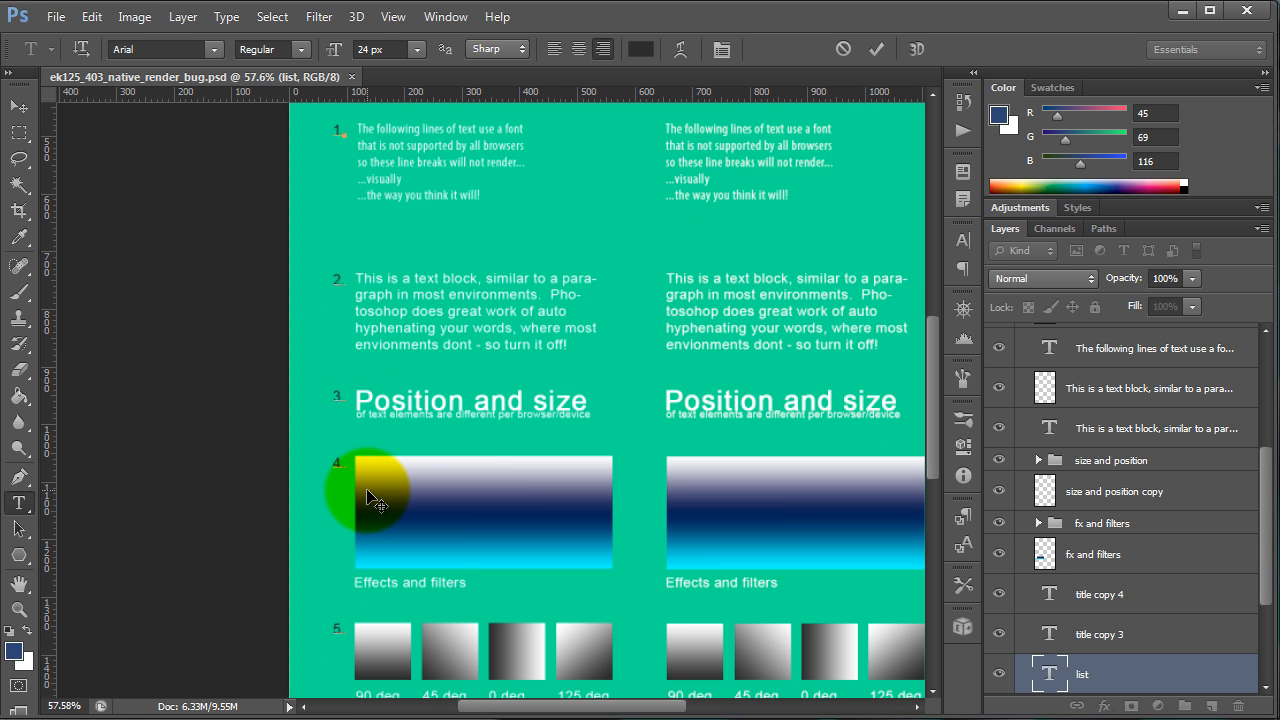
{"action": "left_click", "coordinate": [375, 500]}
{"action": "key", "text": "ctrl+t"}
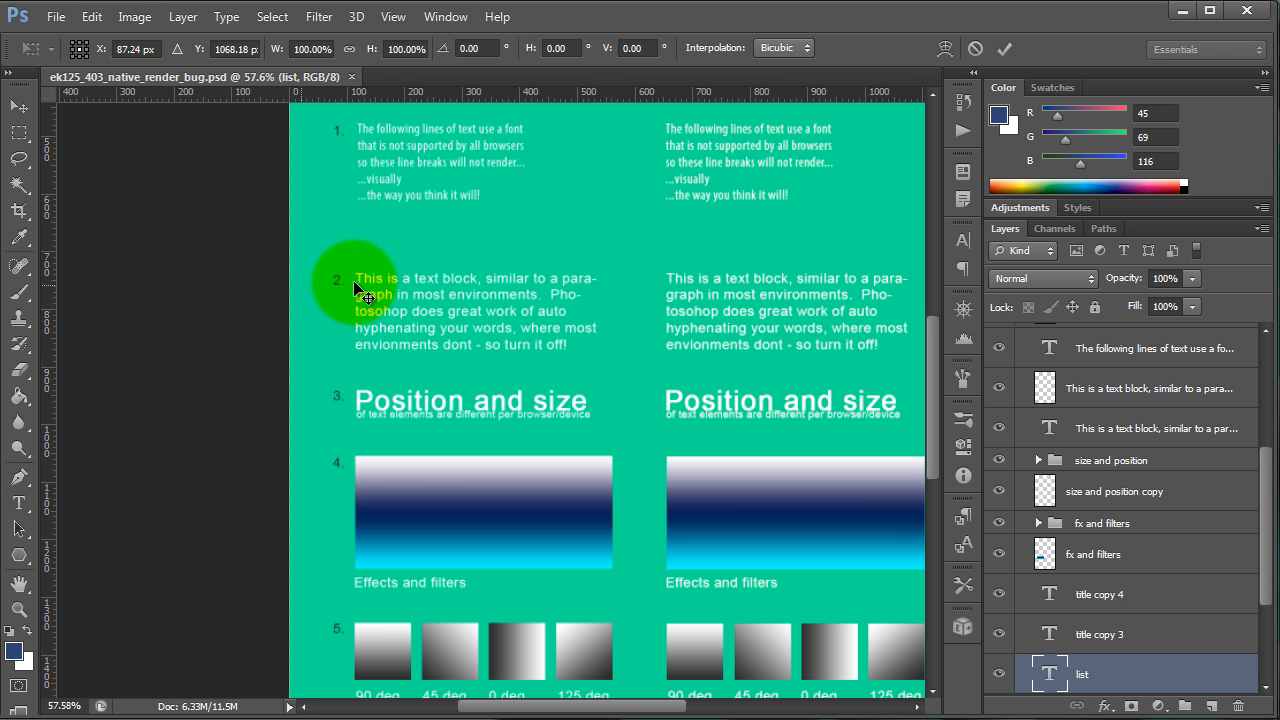
{"action": "scroll", "coordinate": [392, 503], "scroll_direction": "down", "scroll_amount": 2}
{"action": "scroll", "coordinate": [395, 507], "scroll_direction": "down", "scroll_amount": 2}
{"action": "scroll", "coordinate": [388, 590], "scroll_direction": "down", "scroll_amount": 5}
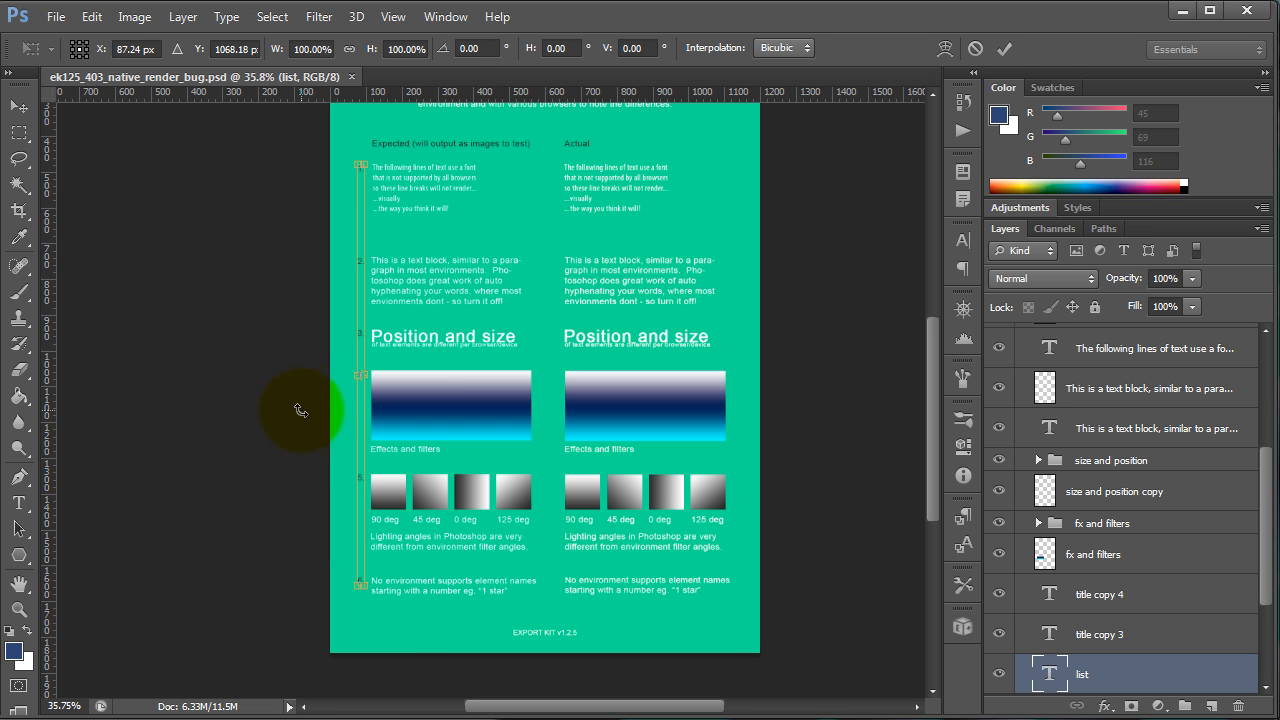
{"action": "left_click", "coordinate": [30, 112]}
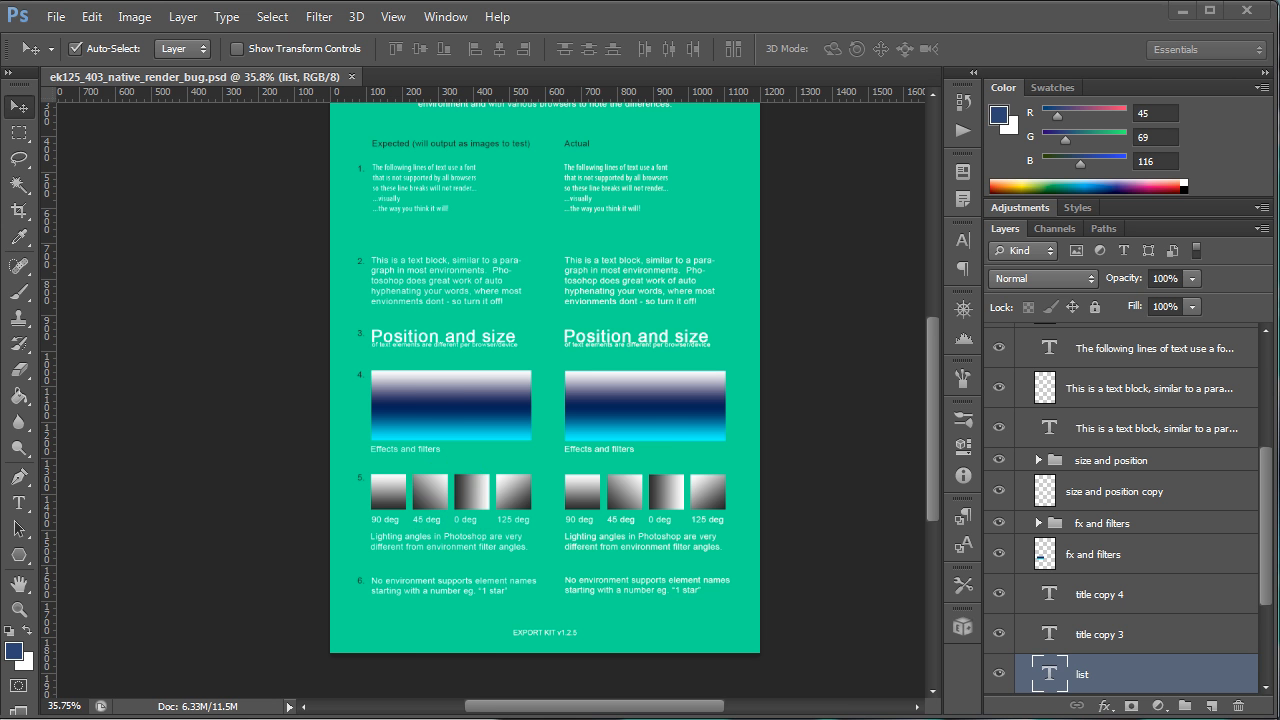
Step: Switch back to the browser and compare the list number positions with items 1 to 4 on the exported page
{"action": "key", "text": "alt+Tab"}
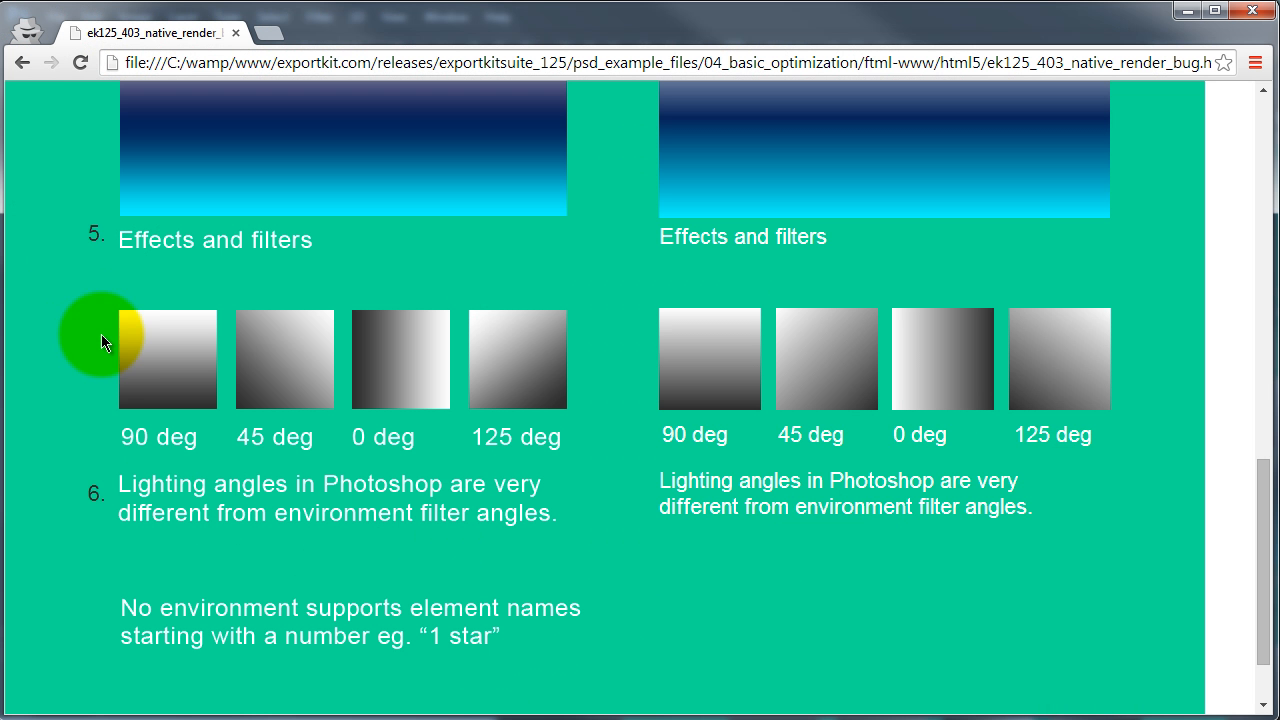
{"action": "scroll", "coordinate": [101, 341], "scroll_direction": "up", "scroll_amount": 10}
{"action": "scroll", "coordinate": [171, 500], "scroll_direction": "down", "scroll_amount": 4}
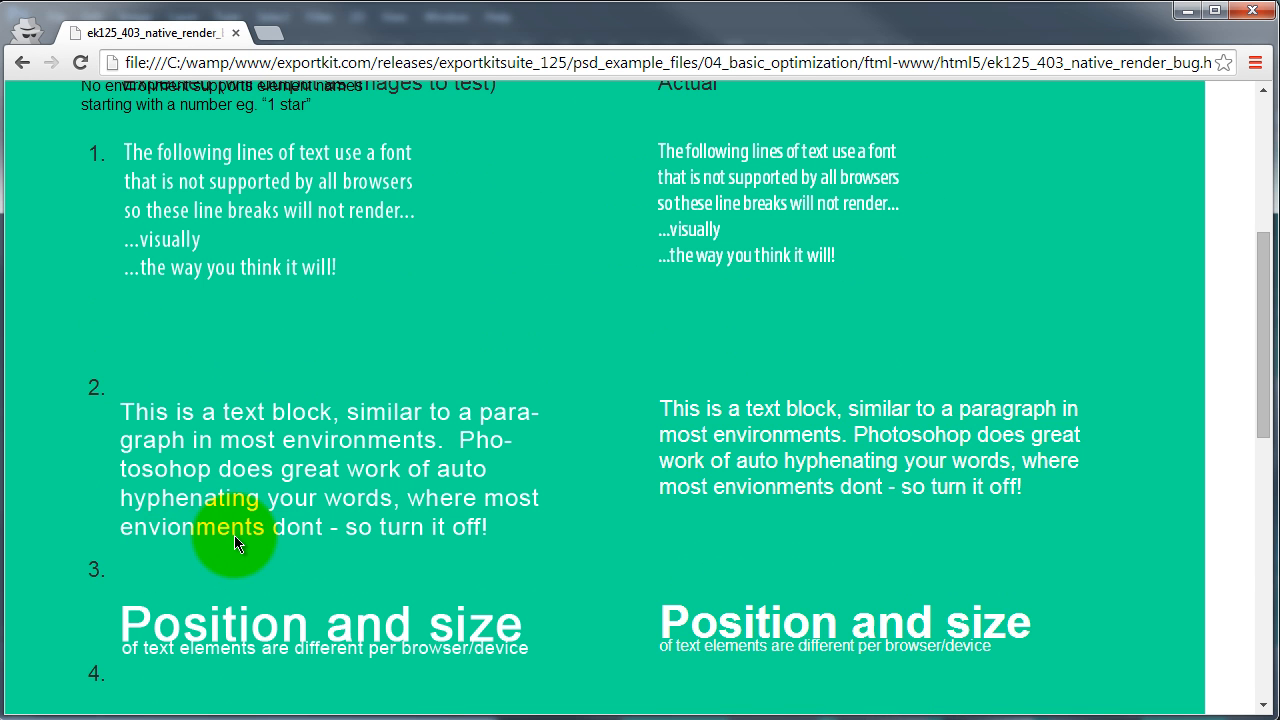
{"action": "scroll", "coordinate": [241, 535], "scroll_direction": "down", "scroll_amount": 1}
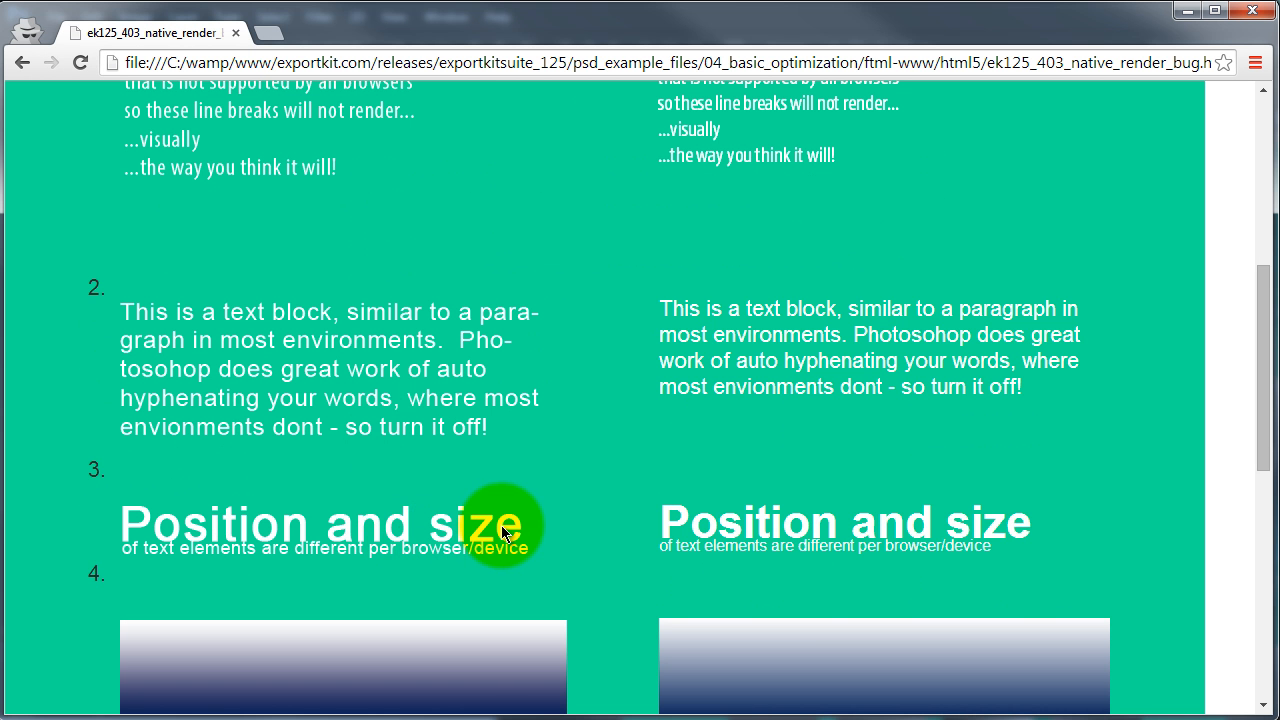